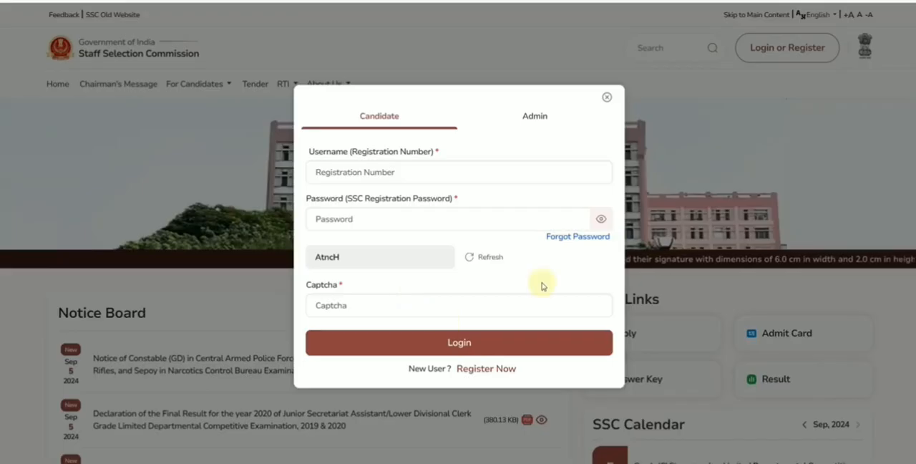
Step: Start a new candidate's One Time Registration, continue to the Personal Details form and enlarge the page
left_click(483, 371)
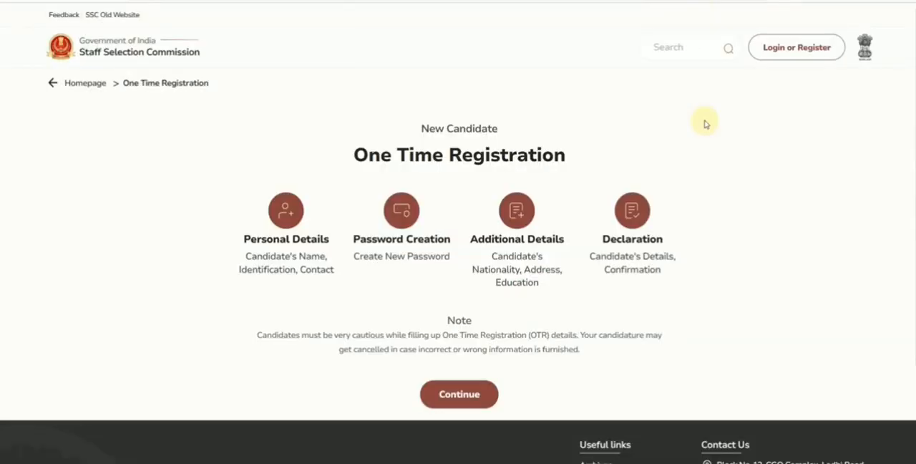
left_click(460, 399)
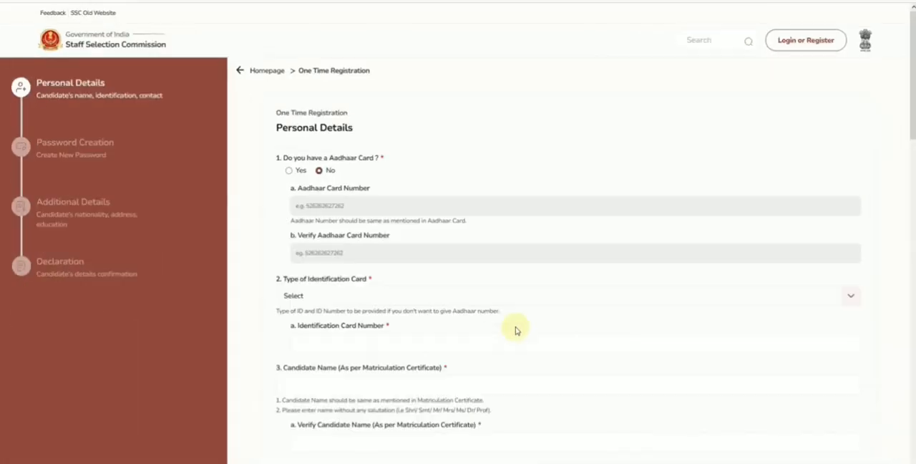
key("ctrl+plus")
key("ctrl+plus")
key("ctrl+plus")
scroll(551, 257, "down", 3)
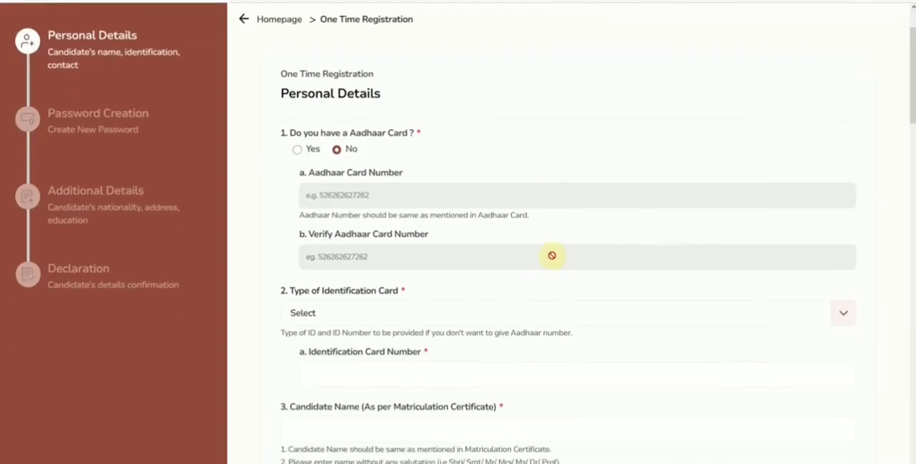
Step: Switch the Aadhaar card answer to Yes, check its two number fields and set the answer back to No
left_click(295, 80)
left_click(357, 123)
left_click(362, 188)
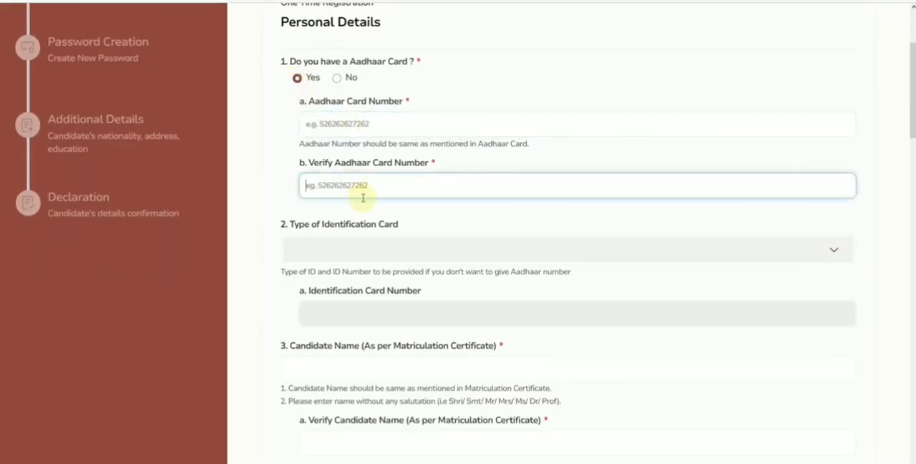
left_click(336, 77)
scroll(358, 173, "down", 3)
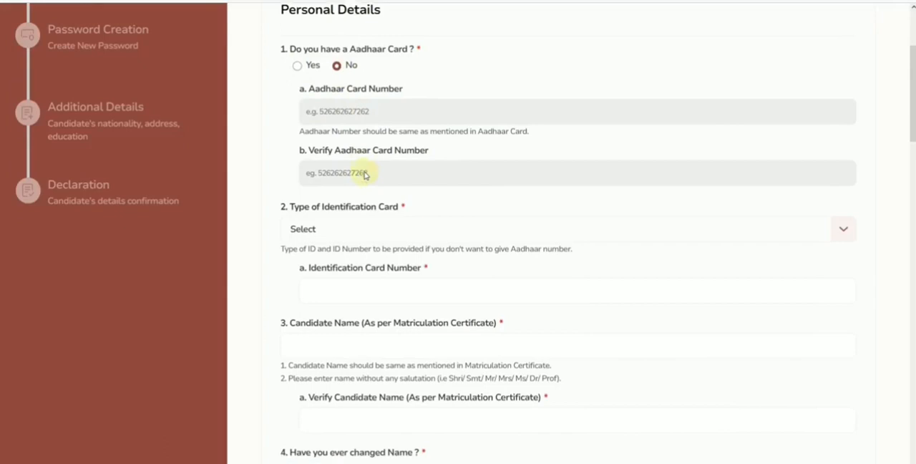
Step: Choose Pan Card as the type of identification card and go to its number field
left_click(353, 106)
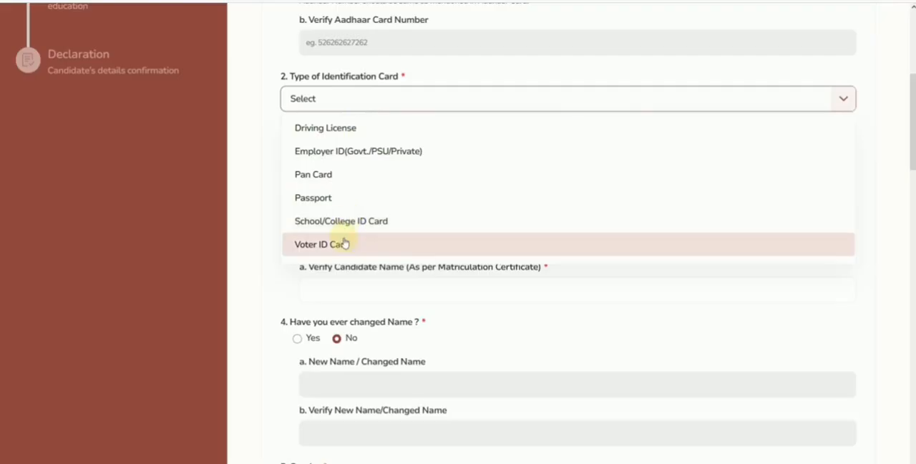
left_click(326, 175)
left_click(332, 167)
scroll(344, 175, "up", 2)
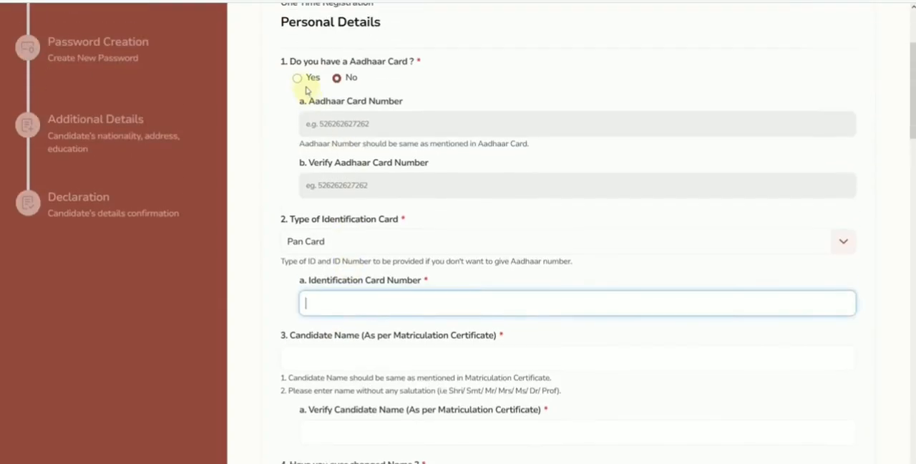
Step: Answer Yes to having an Aadhaar card, and enter the candidate's full name in both the name and verification fields
left_click(297, 79)
scroll(378, 184, "down", 3)
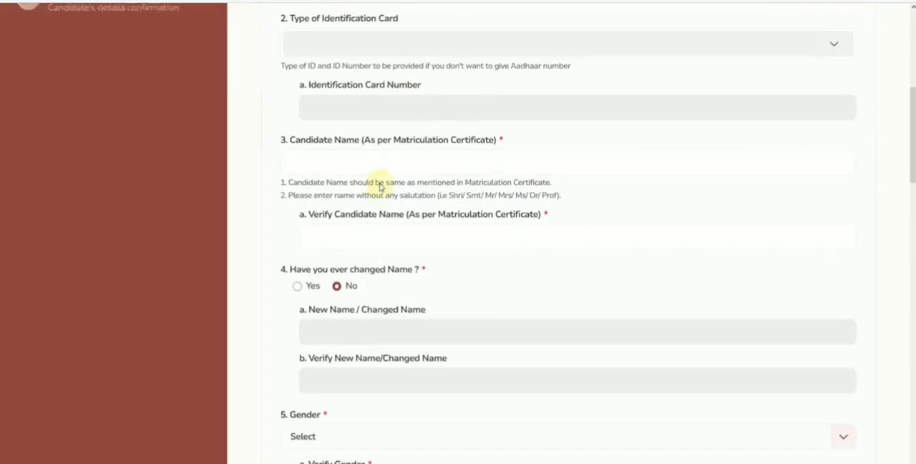
left_click(330, 153)
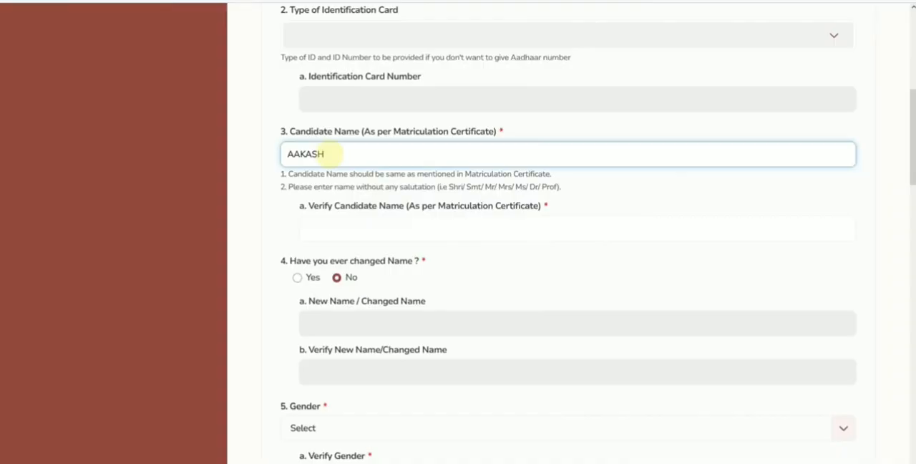
key("Tab")
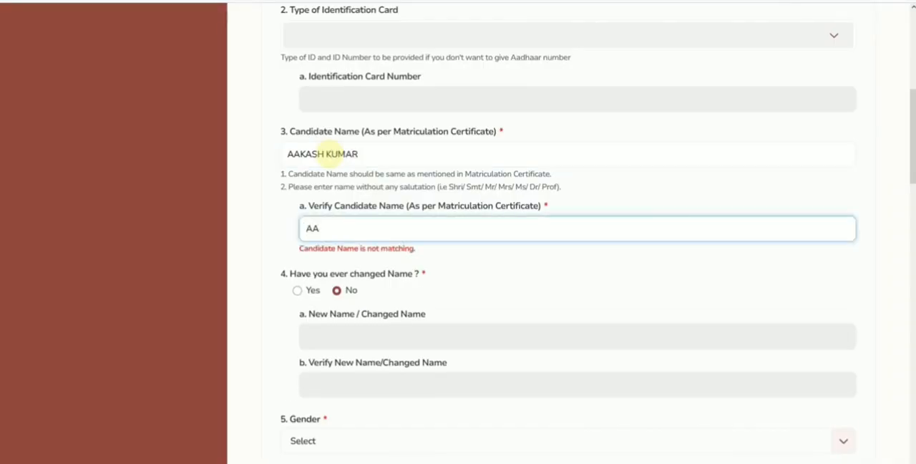
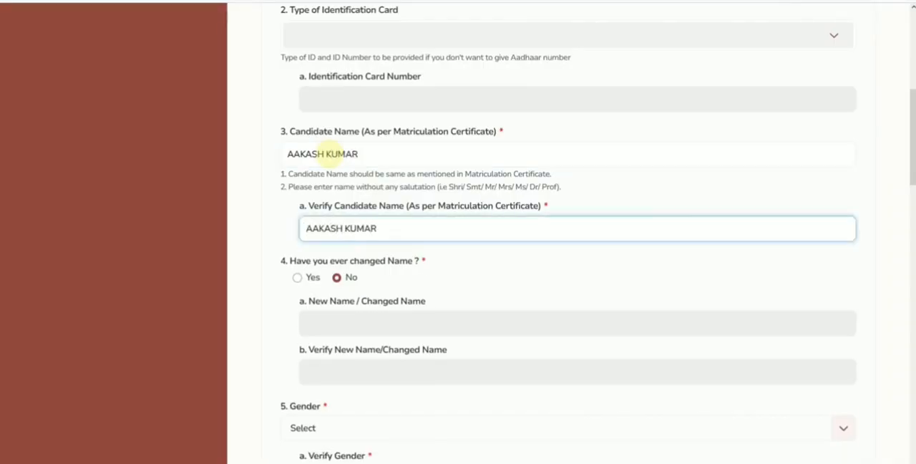
Step: Switch the changed-name answer to Yes to check its name fields, and set it back to No
scroll(308, 146, "down", 3)
left_click(297, 138)
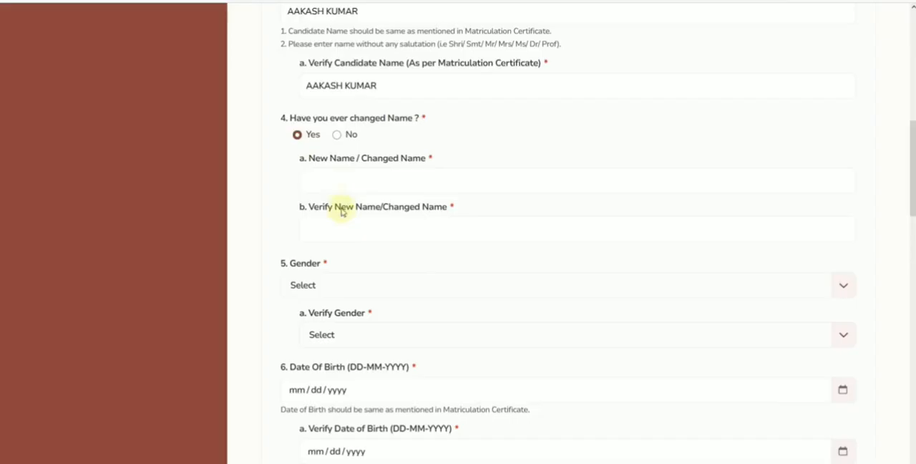
left_click(336, 136)
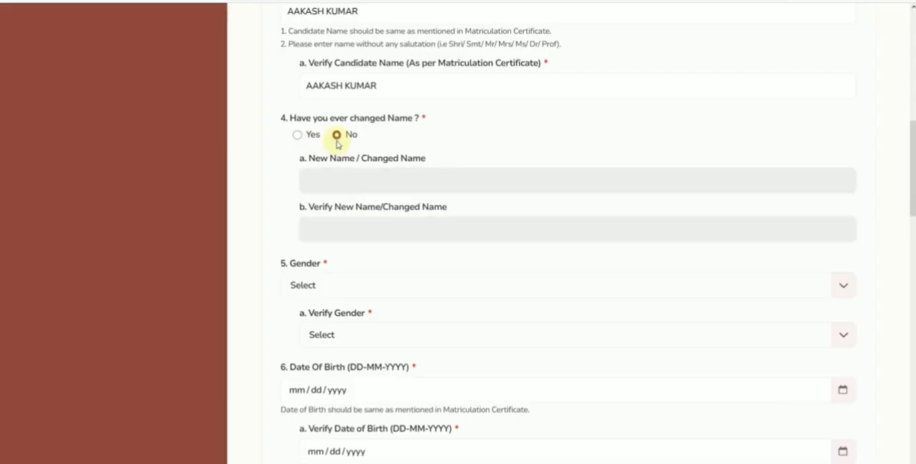
Step: Set both the Gender and Verify Gender fields to Male
scroll(347, 171, "down", 3)
left_click(317, 147)
left_click(325, 195)
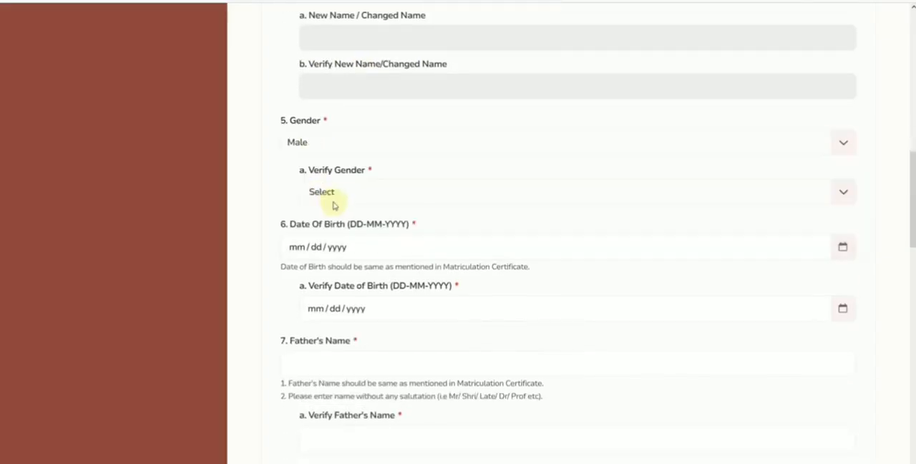
left_click(351, 203)
left_click(341, 239)
Step: Pick the year and month of the candidate's date of birth in the calendar
scroll(398, 222, "down", 2)
scroll(398, 222, "down", 1)
left_click(347, 106)
left_click(338, 106)
left_click(844, 106)
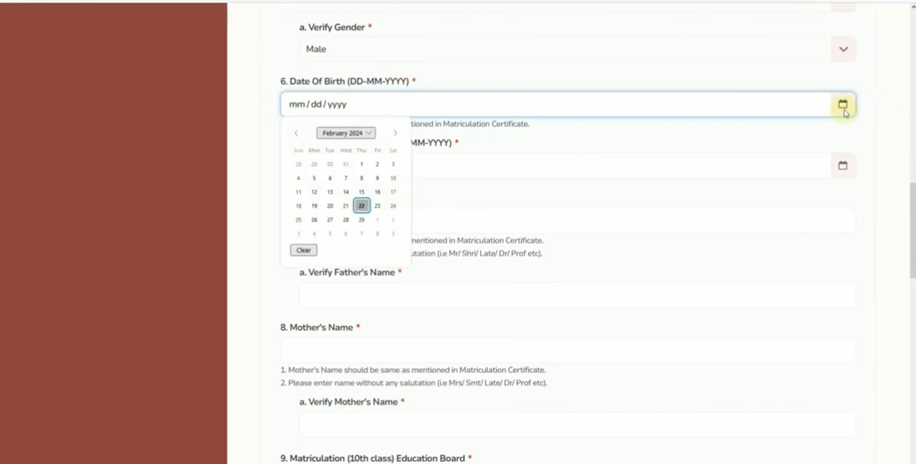
left_click(358, 133)
left_click(361, 156)
left_click(361, 156)
left_click(361, 156)
left_click(361, 156)
left_click(361, 155)
left_click(361, 155)
left_click(361, 155)
left_click(361, 155)
left_click(361, 155)
left_click(361, 155)
left_click(361, 155)
left_click(361, 155)
left_click(361, 155)
left_click(362, 155)
left_click(362, 155)
left_click(361, 156)
left_click(362, 166)
left_click(362, 166)
left_click(330, 191)
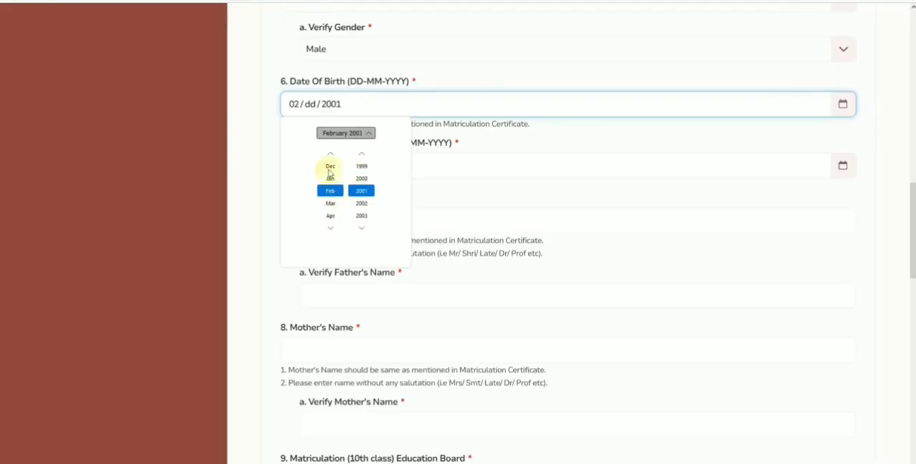
Step: Pick the day to complete the date of birth and repeat the full date in the verification field
left_click(286, 122)
left_click(309, 103)
left_click(842, 104)
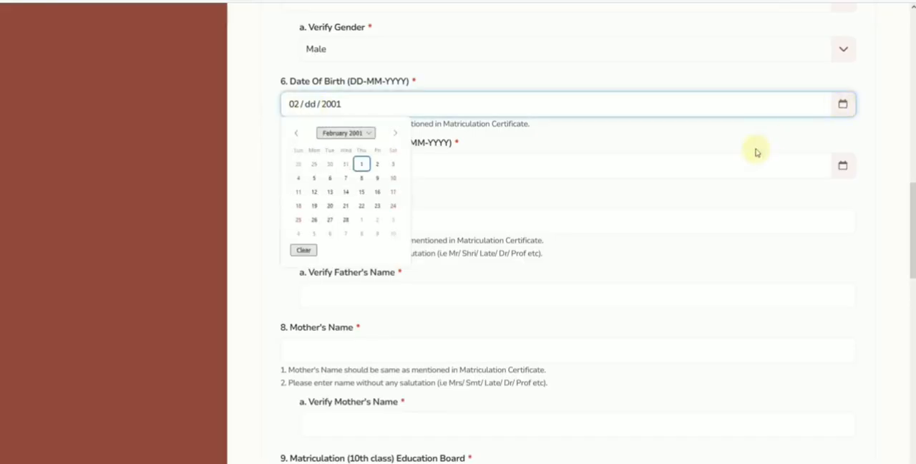
left_click(377, 166)
left_click(316, 169)
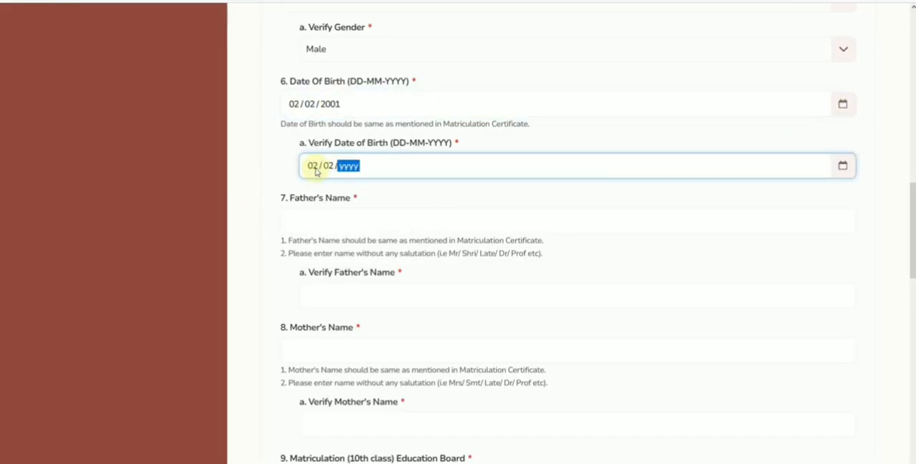
Step: Enter the father's full name in both the Father's Name and Verify Father's Name fields
left_click(315, 225)
key("Tab")
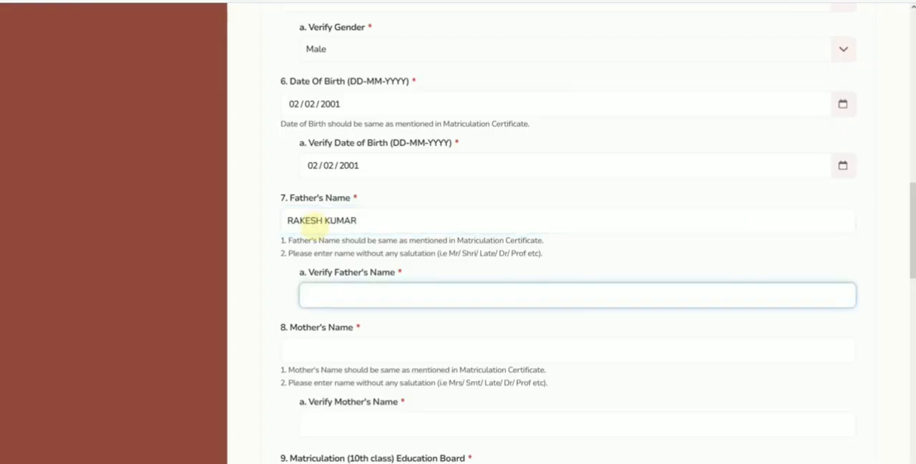
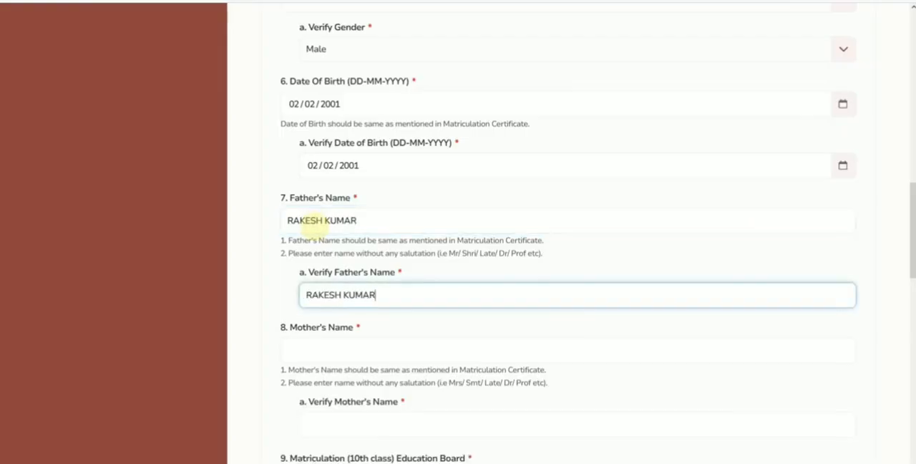
Step: Enter the mother's name in both the Mother's Name and Verify Mother's Name fields
scroll(314, 220, "down", 2)
left_click(310, 211)
type("REENA")
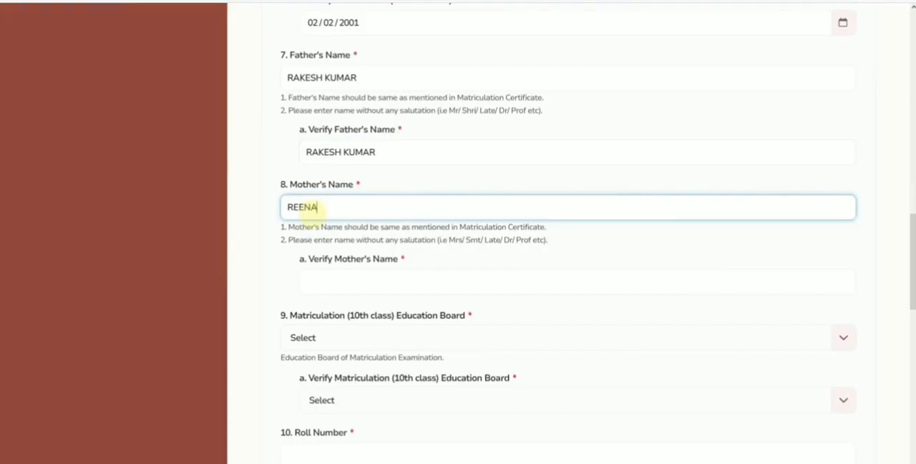
key("Tab")
type("REE")
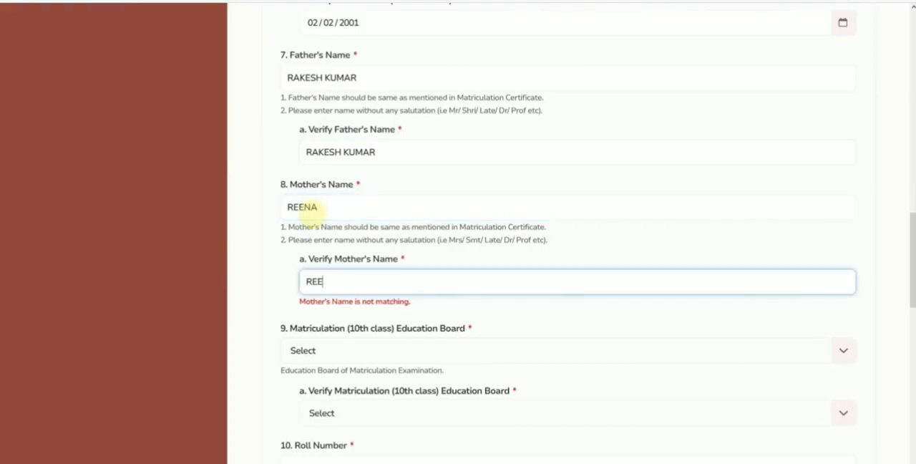
type("NA")
Step: Set the matriculation education board and its verification to Board of Secondary Education, Rajasthan
scroll(383, 243, "down", 3)
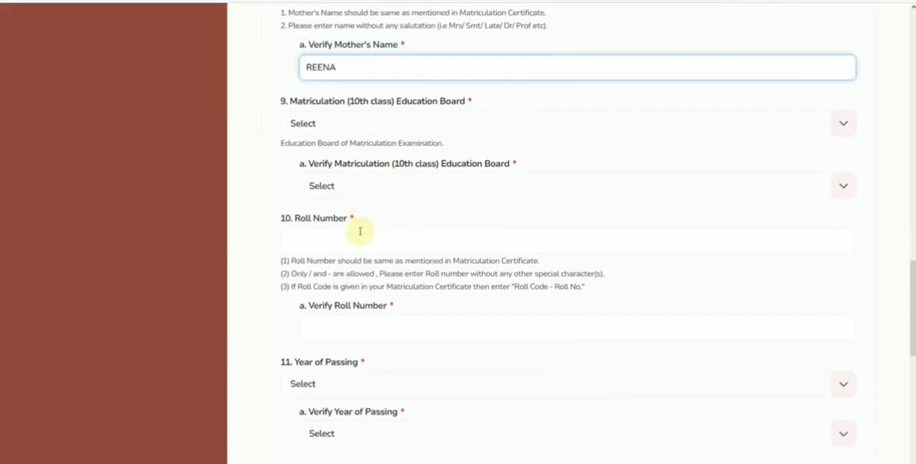
left_click(345, 129)
scroll(377, 171, "down", 1)
scroll(377, 172, "down", 3)
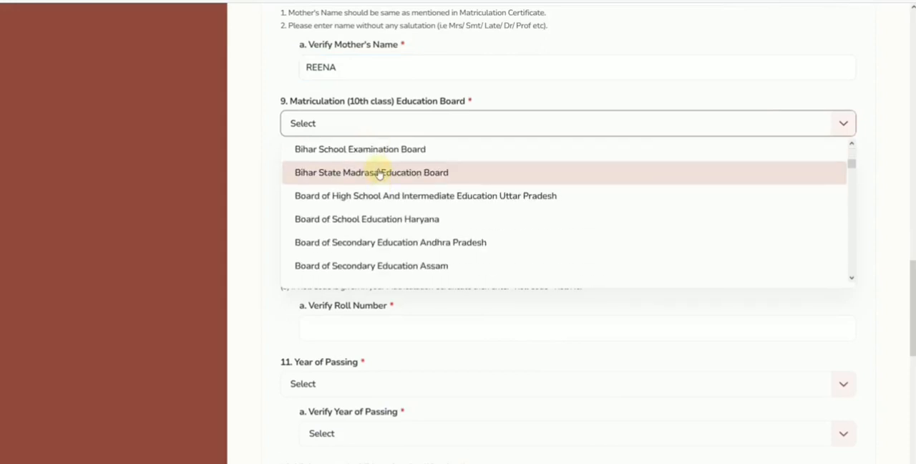
scroll(379, 175, "down", 2)
scroll(379, 176, "down", 8)
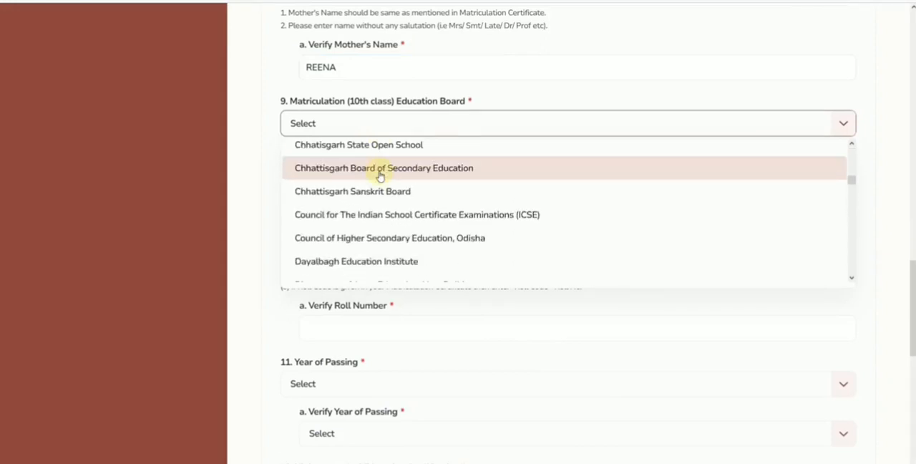
scroll(381, 184, "down", 12)
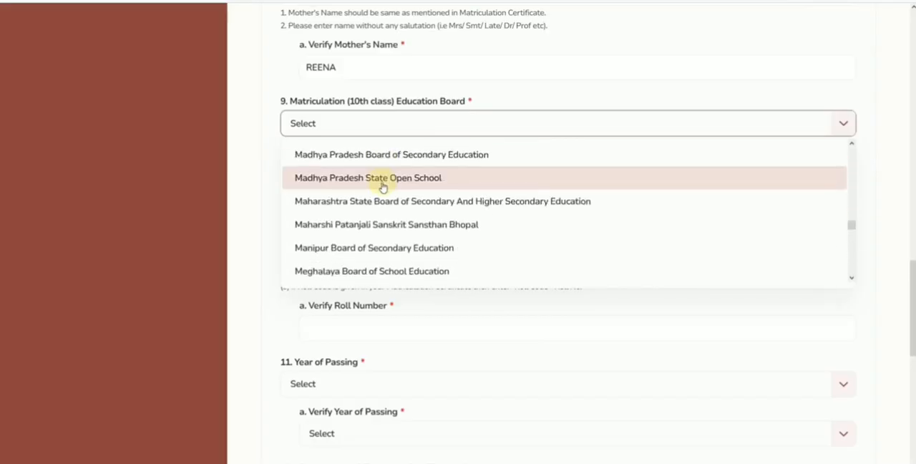
scroll(392, 196, "down", 5)
scroll(399, 221, "down", 2)
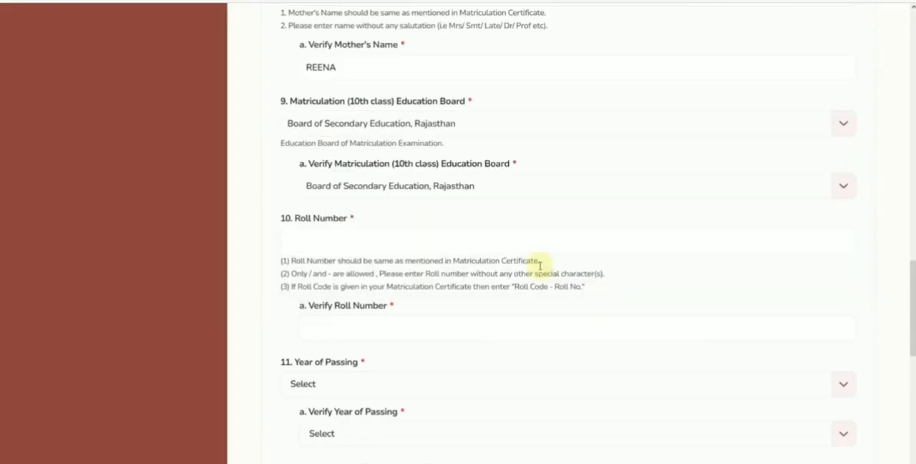
Step: Read the notes under Roll Number on matching the certificate, allowed characters and the Roll Code - Roll No. format
left_click(402, 242)
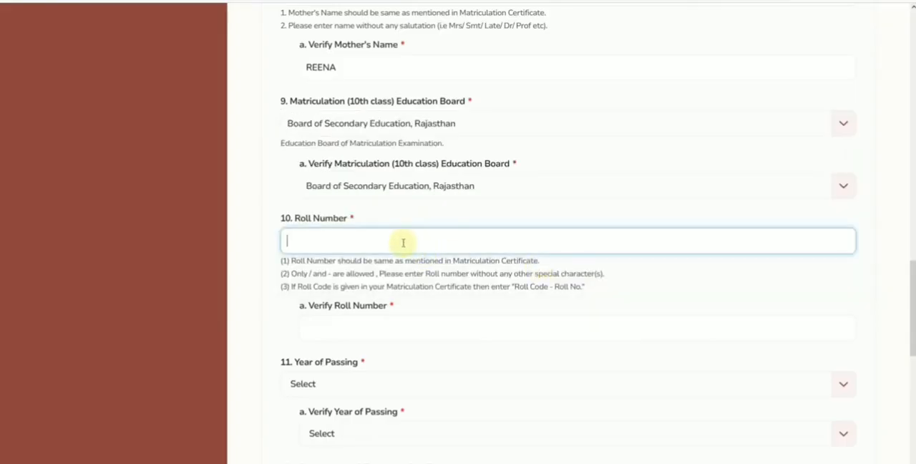
scroll(348, 242, "down", 1)
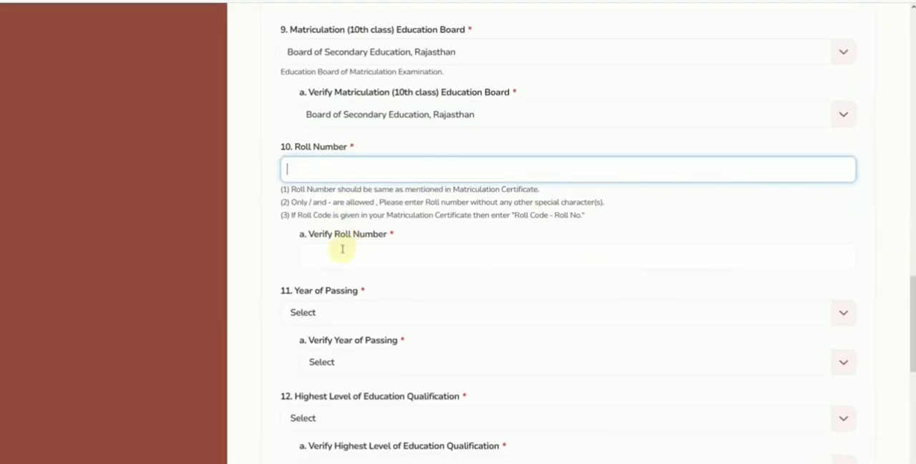
left_click_drag(463, 191, 578, 203)
left_click(618, 207)
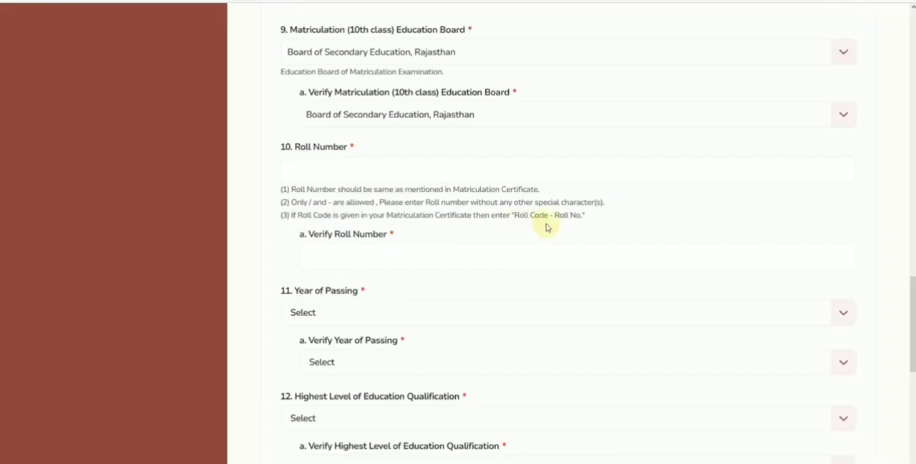
left_click_drag(298, 214, 331, 215)
left_click_drag(514, 215, 580, 215)
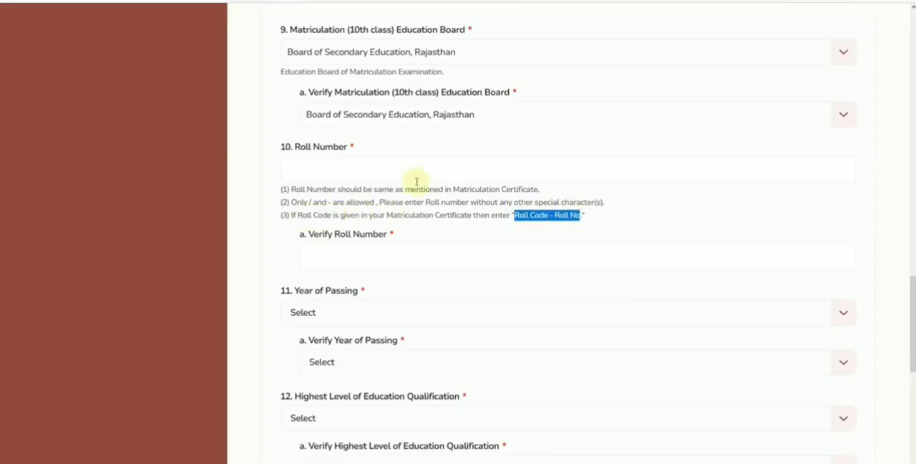
left_click(312, 170)
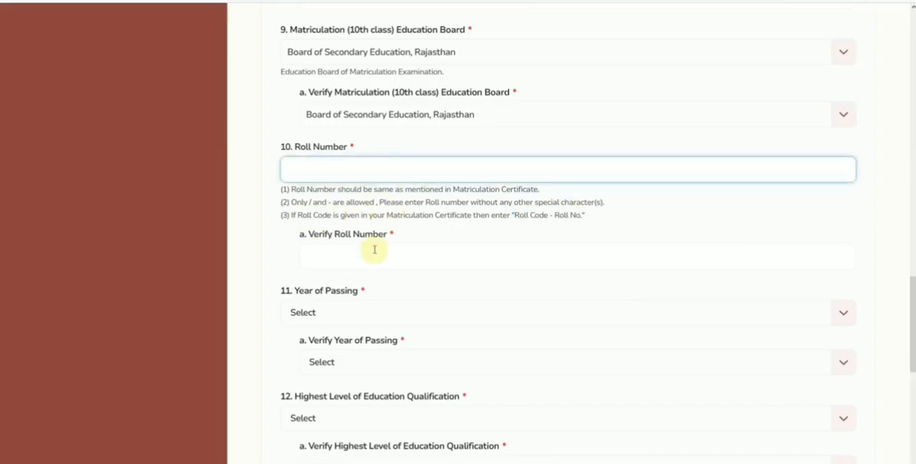
Step: Set both the Year of Passing and Verify Year of Passing to 2014
scroll(374, 249, "down", 2)
left_click(329, 179)
scroll(332, 240, "down", 1)
scroll(332, 239, "down", 3)
left_click(328, 227)
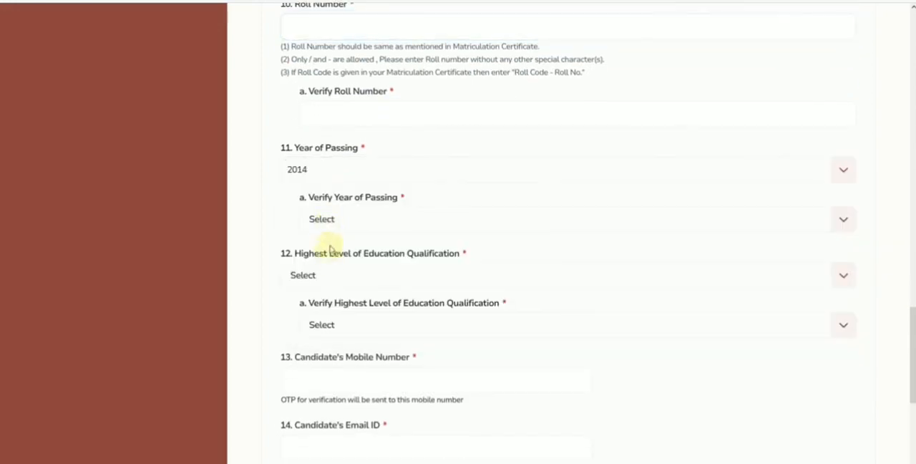
left_click(331, 227)
scroll(343, 305, "down", 3)
left_click(343, 338)
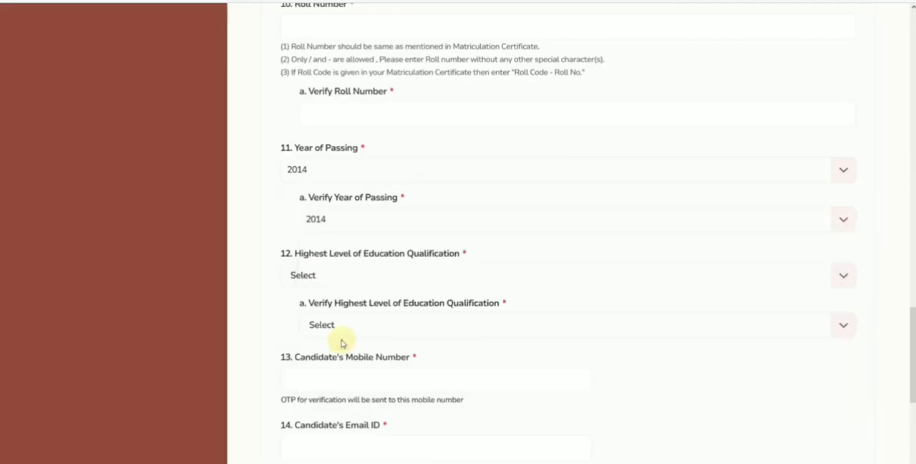
Step: Set both the Highest Level of Education Qualification and its verification to Graduation
scroll(347, 300, "down", 1)
left_click(338, 209)
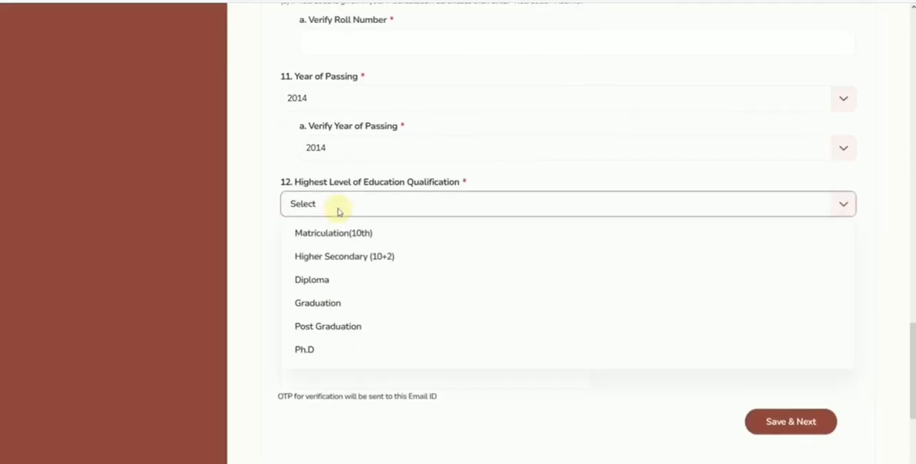
left_click(332, 304)
left_click(354, 252)
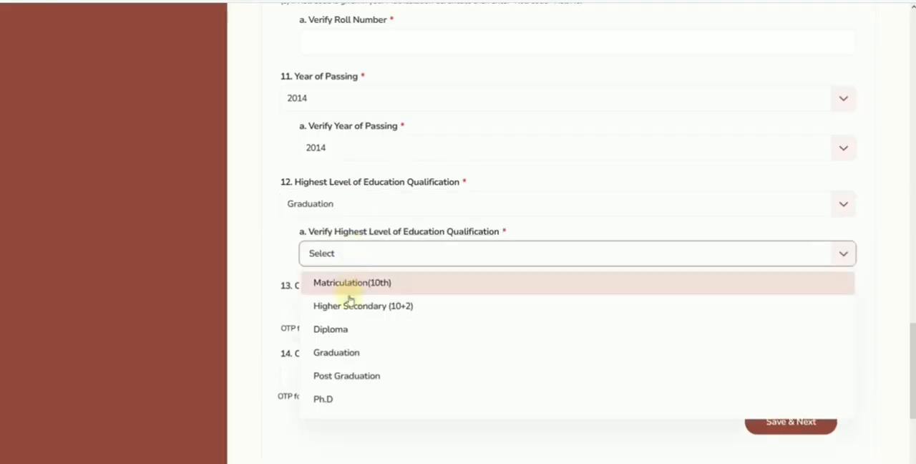
left_click(350, 351)
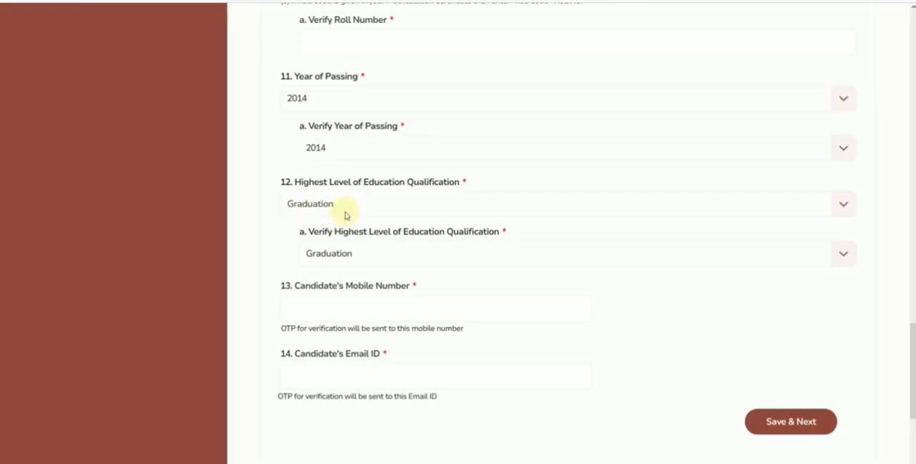
Step: Enter and validate the candidate's mobile number and email ID, and save the personal details
scroll(353, 253, "down", 1)
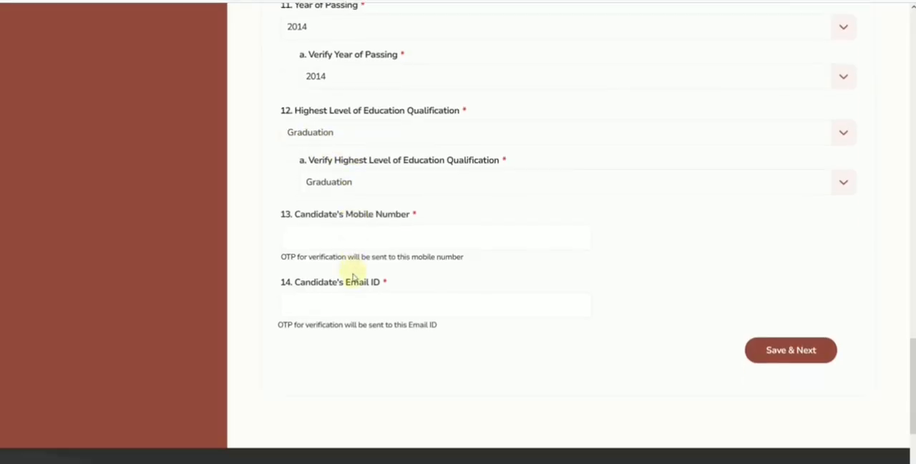
left_click(342, 241)
left_click(339, 300)
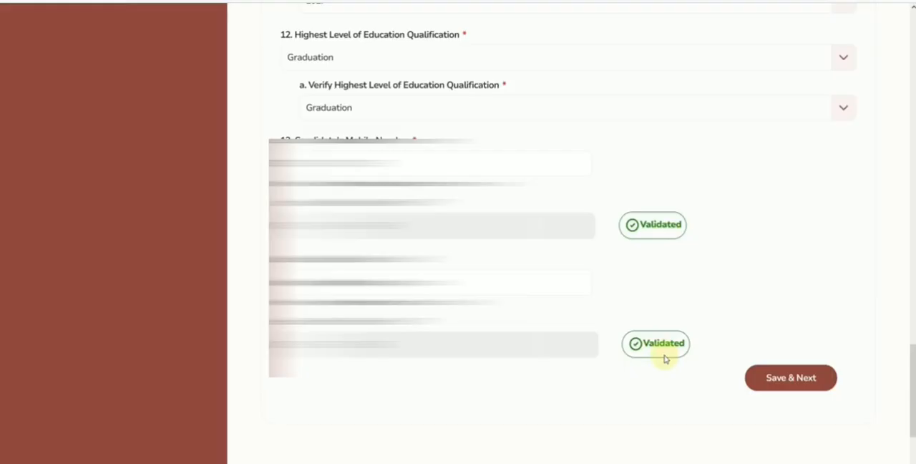
left_click(789, 385)
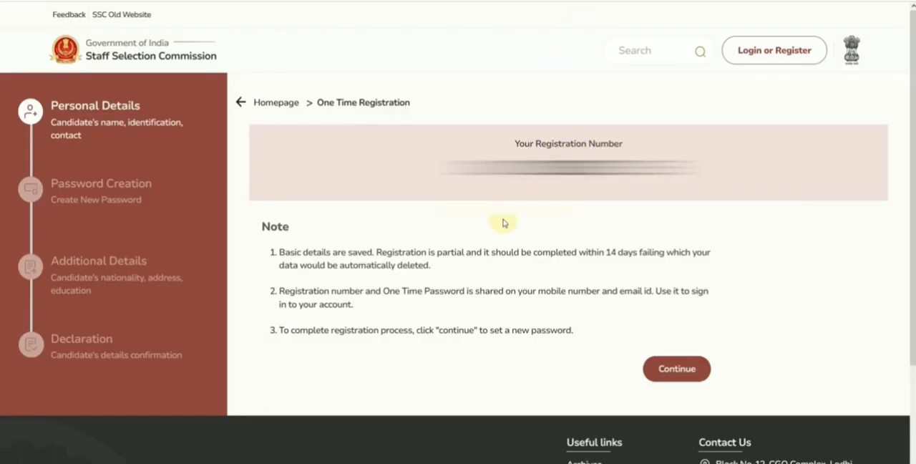
Step: Continue to password creation and sign in with the registration number, one-time password and captcha
left_click(667, 372)
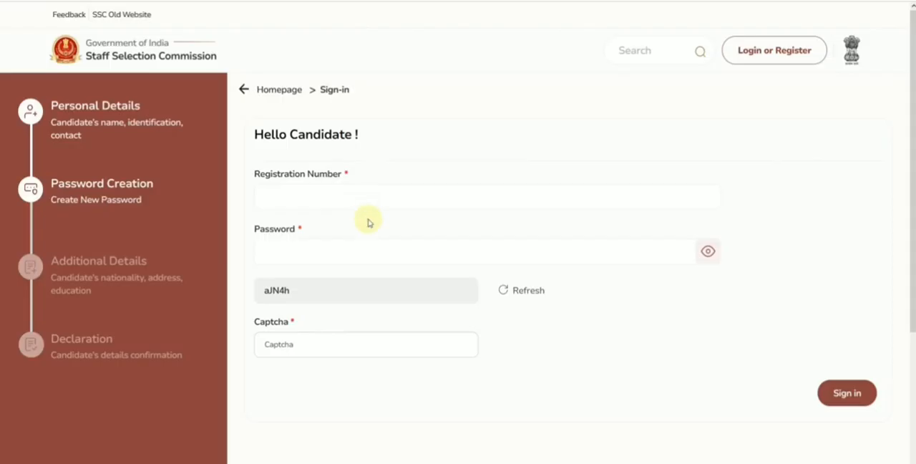
left_click(340, 343)
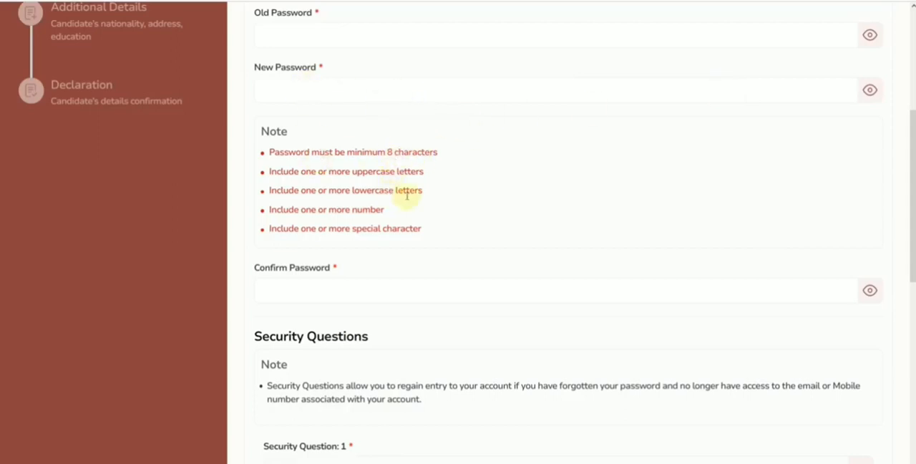
Step: Enter a new account password that satisfies all the listed character rules, with its characters shown
left_click(869, 97)
left_click(871, 99)
left_click(472, 91)
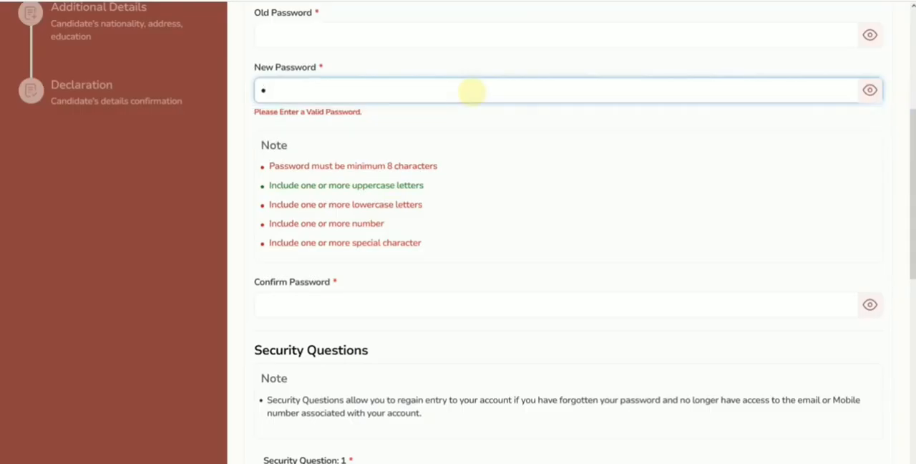
left_click(872, 93)
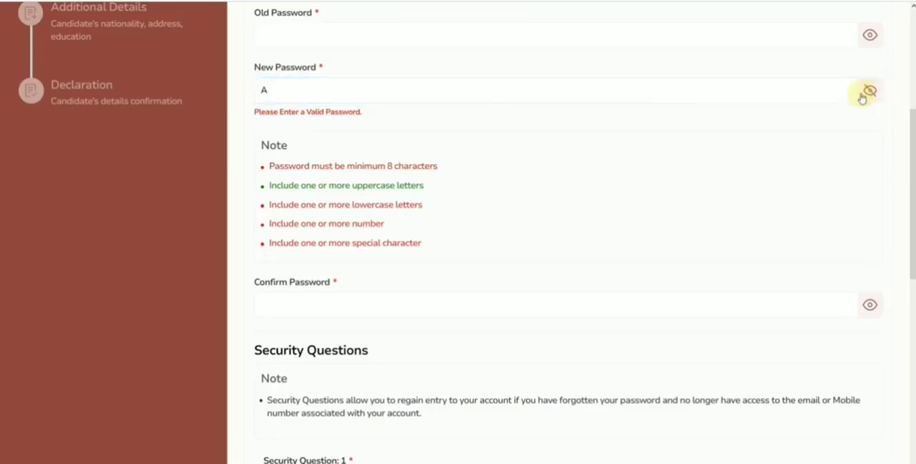
left_click(379, 91)
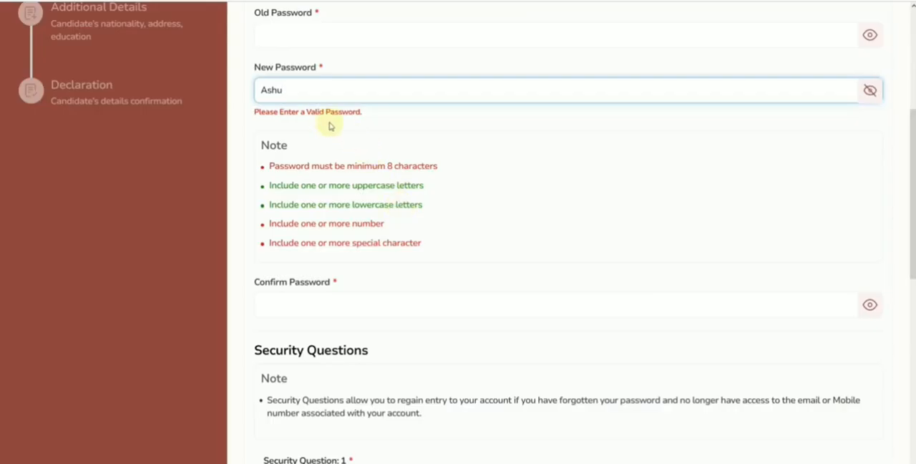
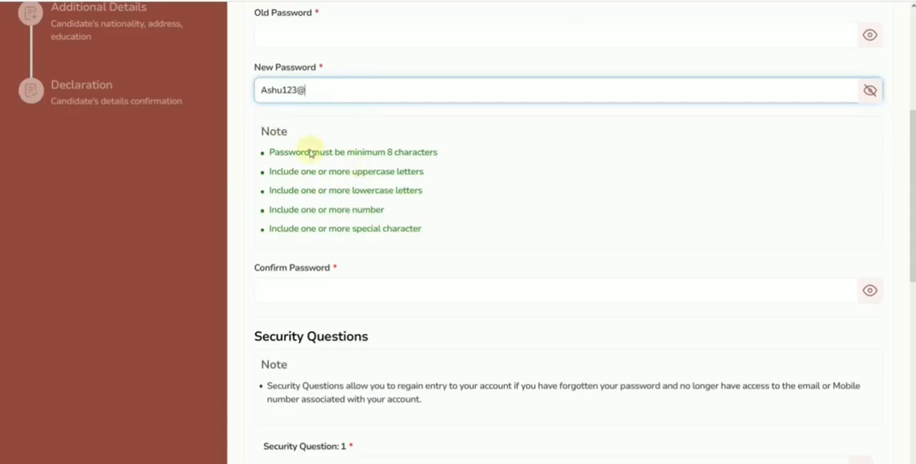
Step: Set the security questions to "What city were you born in?" and "What is your favorite movie?", and save the password section
scroll(350, 208, "down", 1)
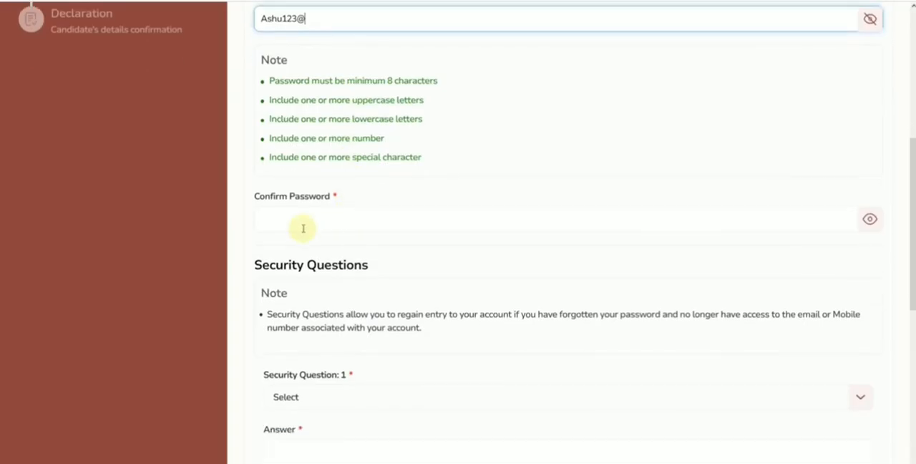
scroll(360, 219, "down", 2)
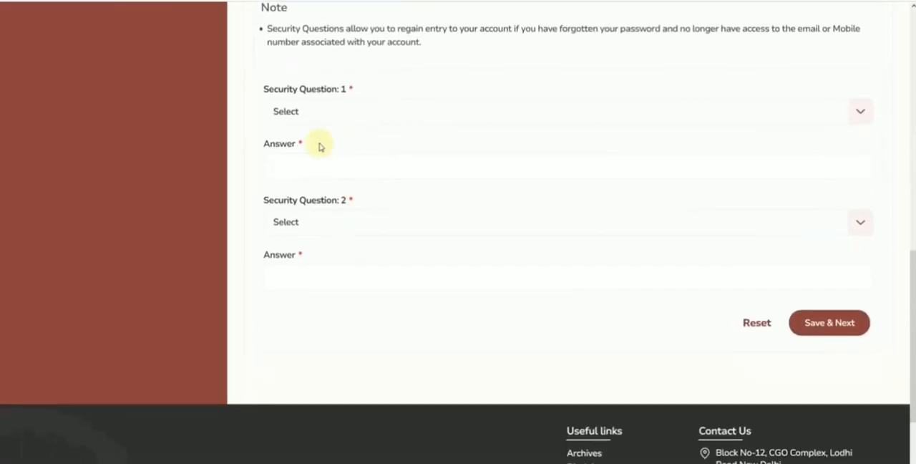
left_click(321, 116)
left_click(347, 146)
left_click(329, 224)
left_click(335, 274)
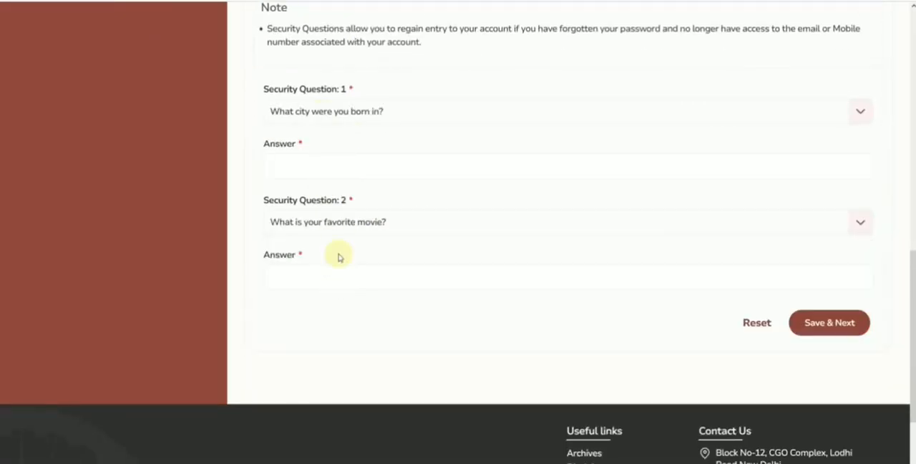
left_click(818, 323)
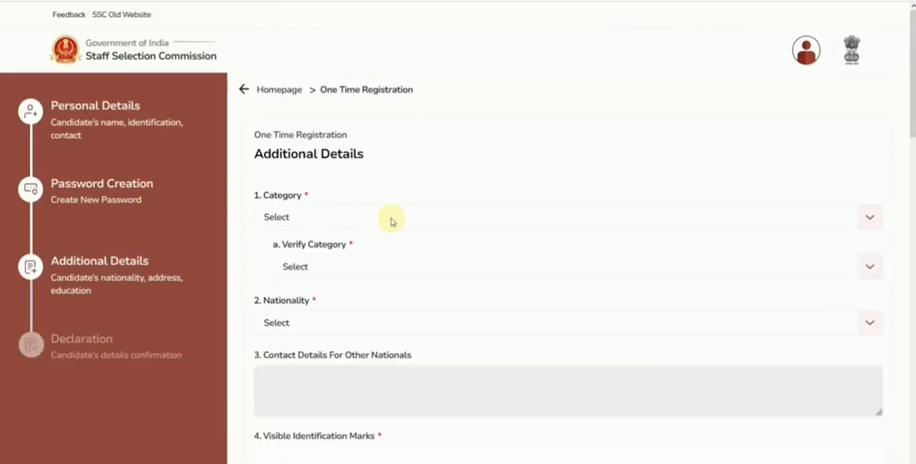
Step: Set both the Category and Verify Category to SC
scroll(392, 221, "down", 1)
left_click(323, 150)
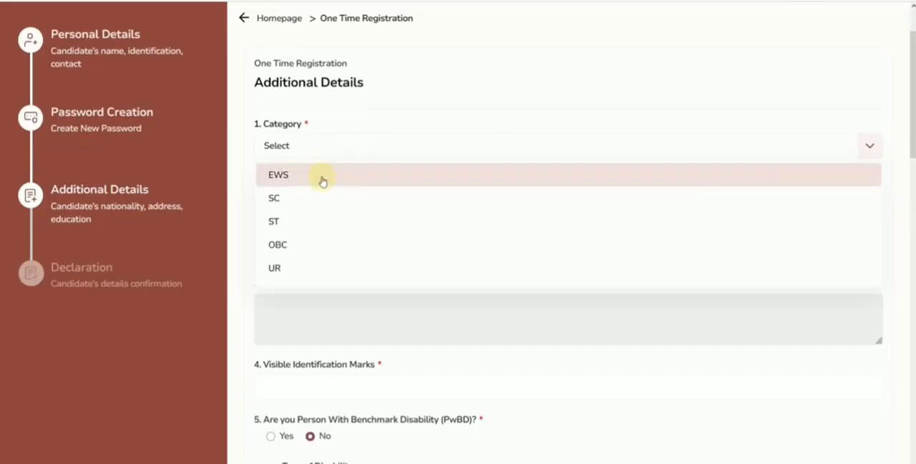
left_click(319, 198)
left_click(317, 204)
left_click(321, 248)
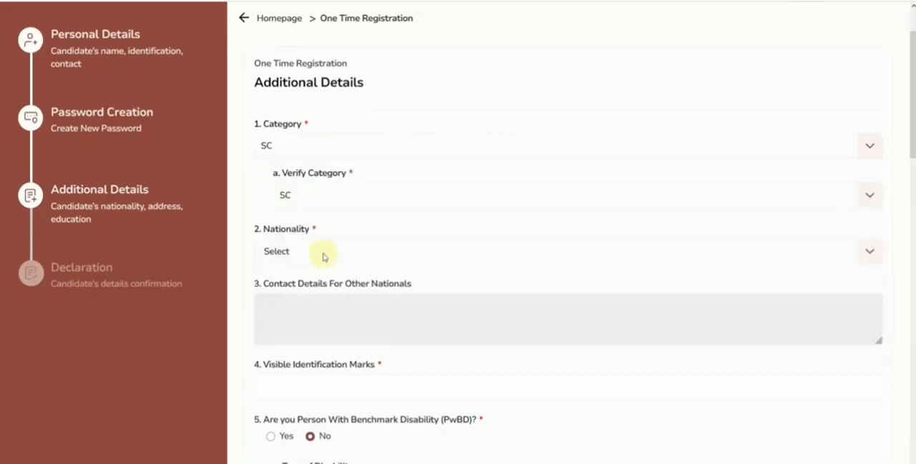
Step: Set the nationality to Citizen Of India and enter NO MARK as the visible identification mark
scroll(318, 197, "down", 1)
left_click(317, 187)
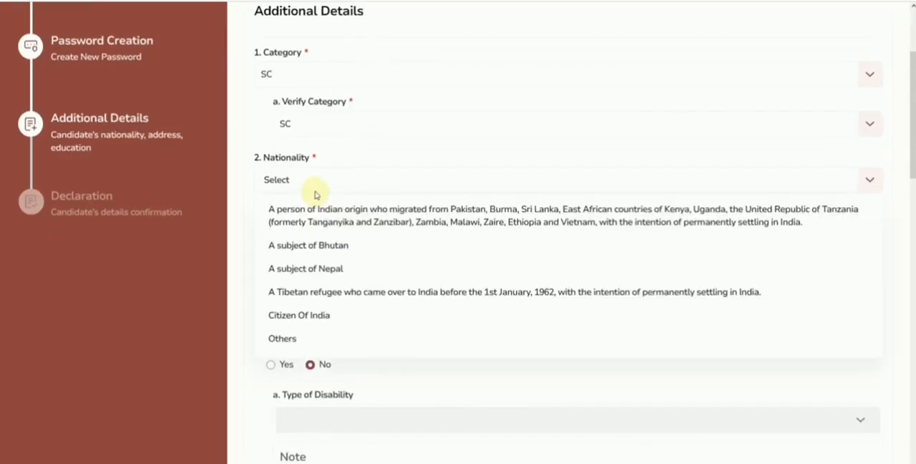
left_click(342, 314)
scroll(419, 270, "down", 3)
left_click(307, 106)
type("NO MARK")
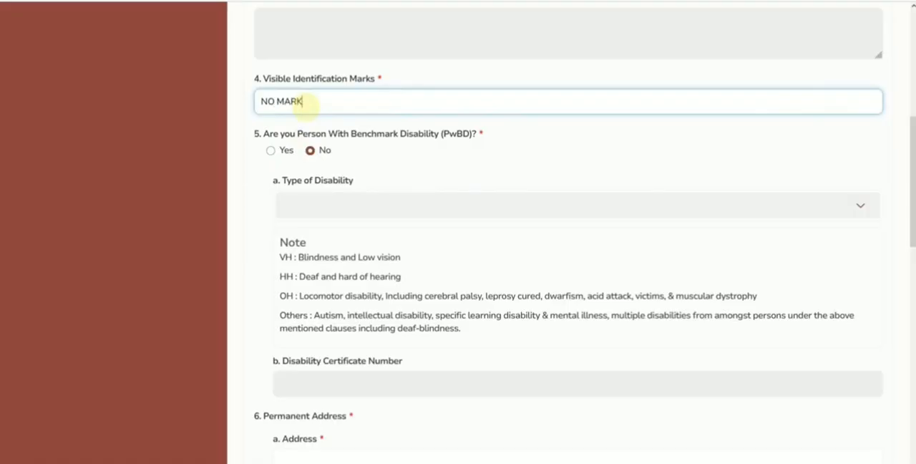
Step: Set the benchmark disability answer to Yes to examine the disability type and certificate fields, and set it back to No
left_click(271, 150)
scroll(345, 131, "down", 1)
left_click(344, 131)
left_click(307, 292)
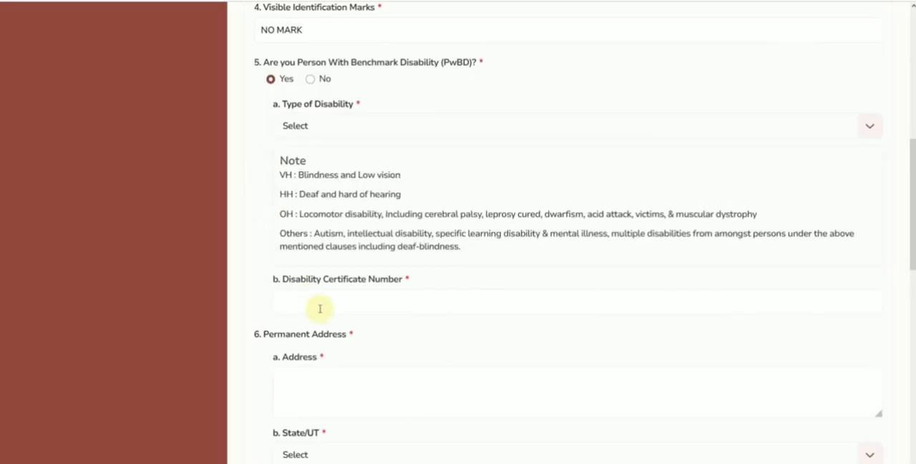
left_click(309, 79)
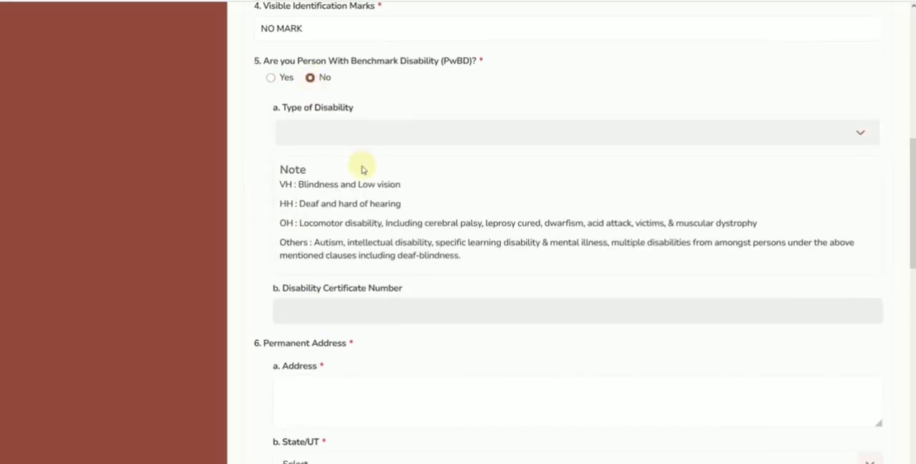
Step: Fill in the candidate's permanent address, including the state, district and pin code
scroll(361, 165, "down", 3)
left_click(327, 127)
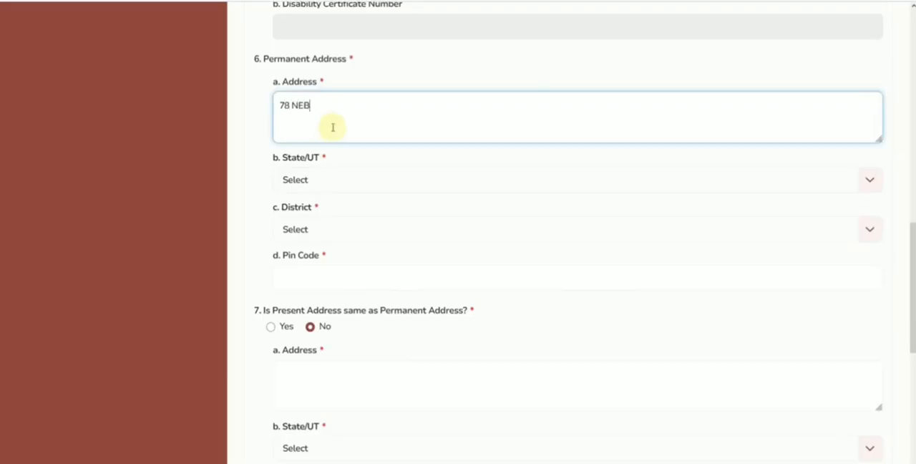
left_click(361, 180)
scroll(360, 244, "down", 6)
scroll(341, 304, "down", 1)
left_click(337, 313)
left_click(320, 234)
left_click(320, 282)
left_click(321, 281)
type("301001")
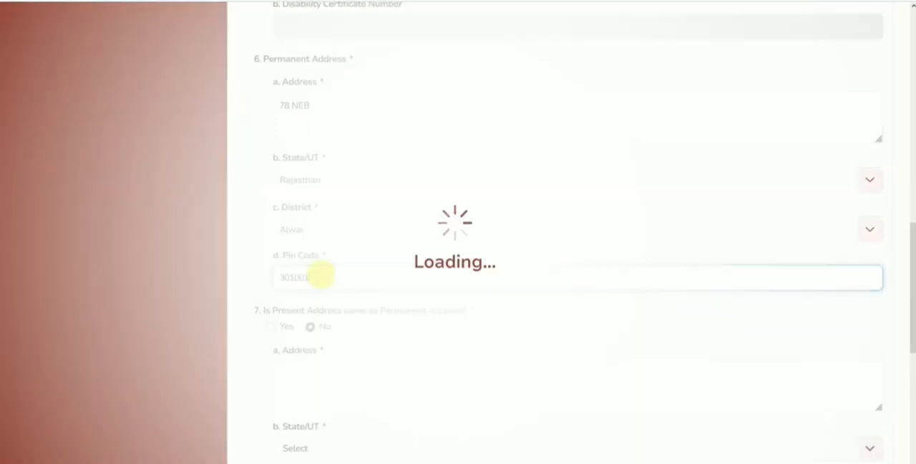
Step: Mark the present address as the same as the permanent address and save the additional details
left_click(269, 268)
scroll(273, 266, "down", 2)
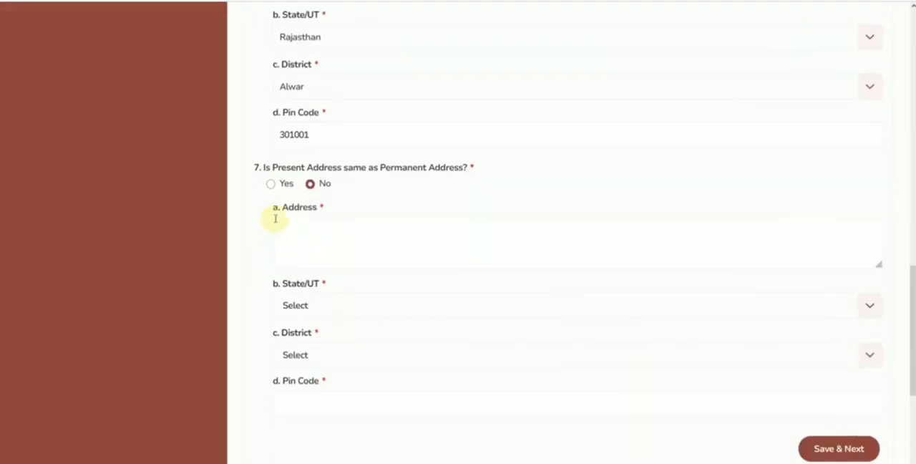
left_click(270, 183)
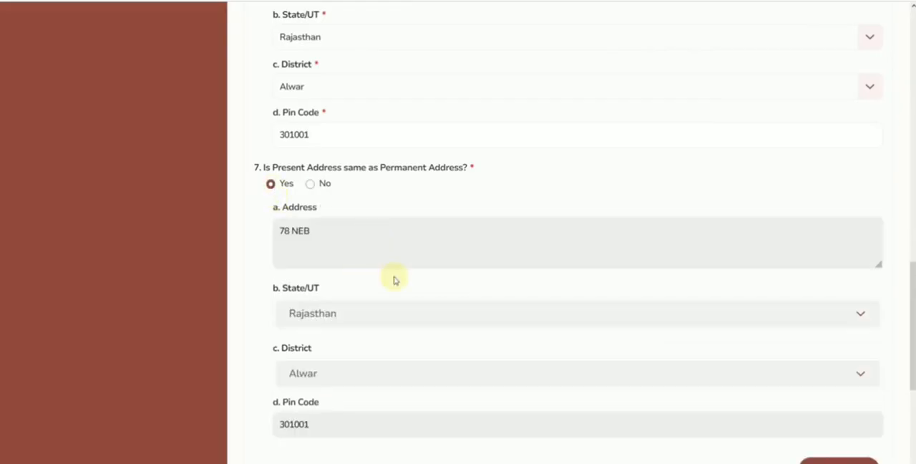
scroll(394, 277, "down", 2)
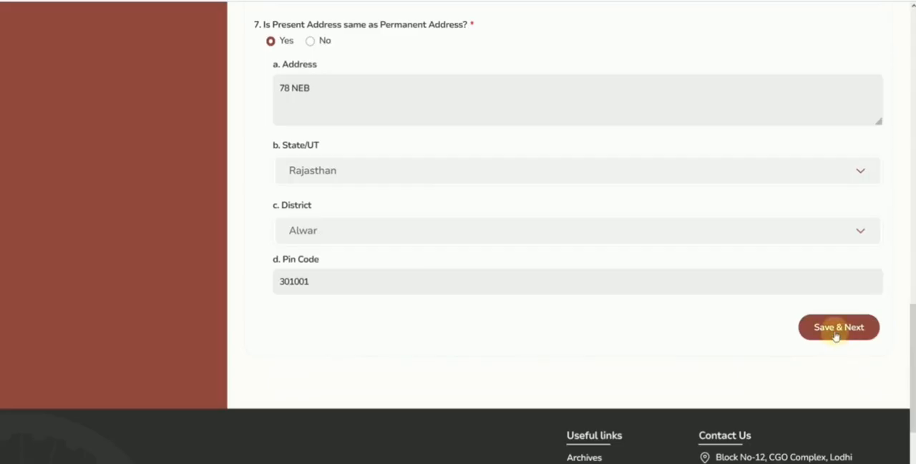
left_click(834, 331)
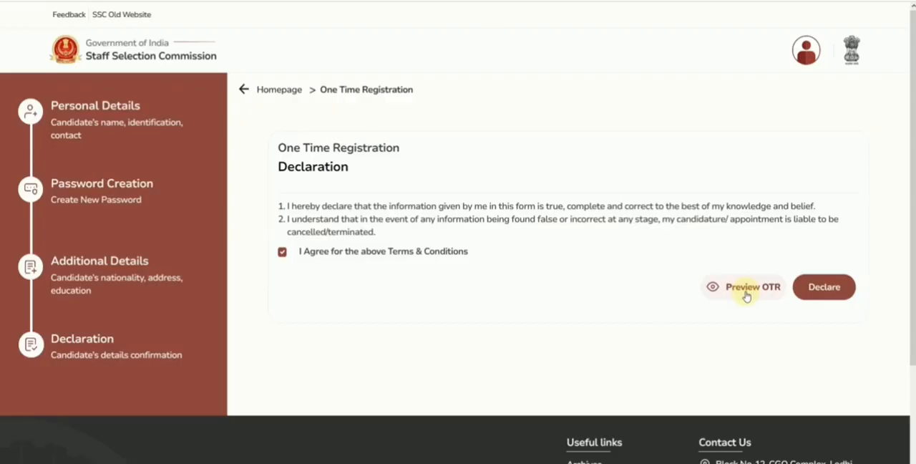
Step: Submit the One Time Registration declaration and acknowledge the submission
left_click(830, 295)
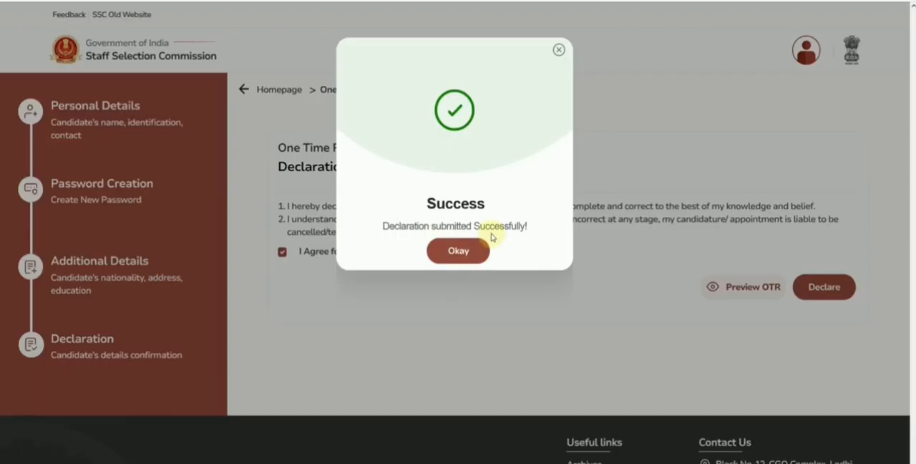
left_click(460, 254)
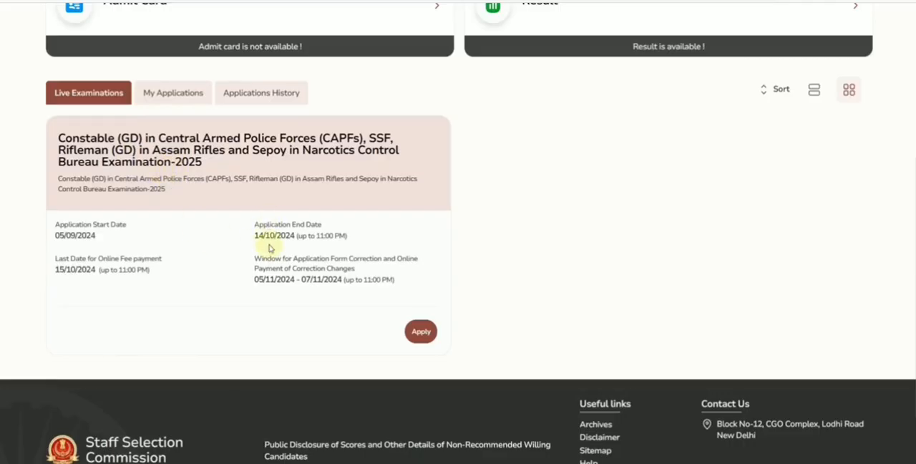
Step: Start an application for the Constable (GD) in CAPFs, SSF, Rifleman (GD) and Sepoy Examination-2025 and open its form to the education details
left_click(421, 332)
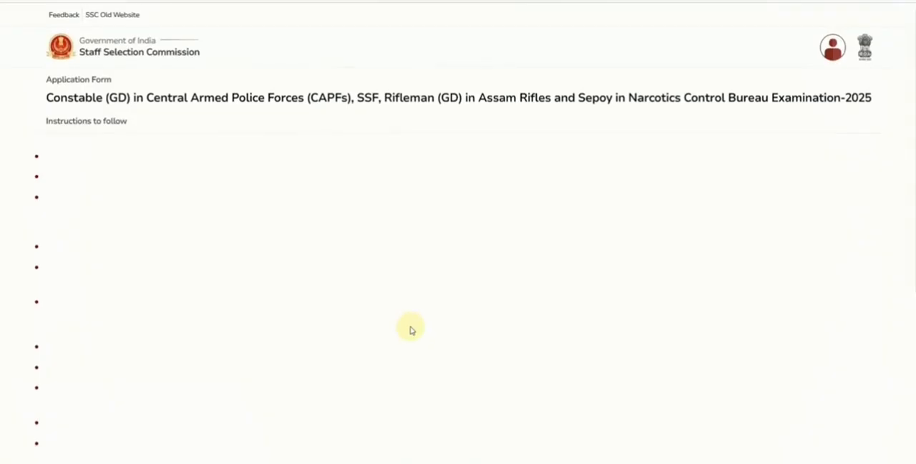
scroll(412, 330, "down", 10)
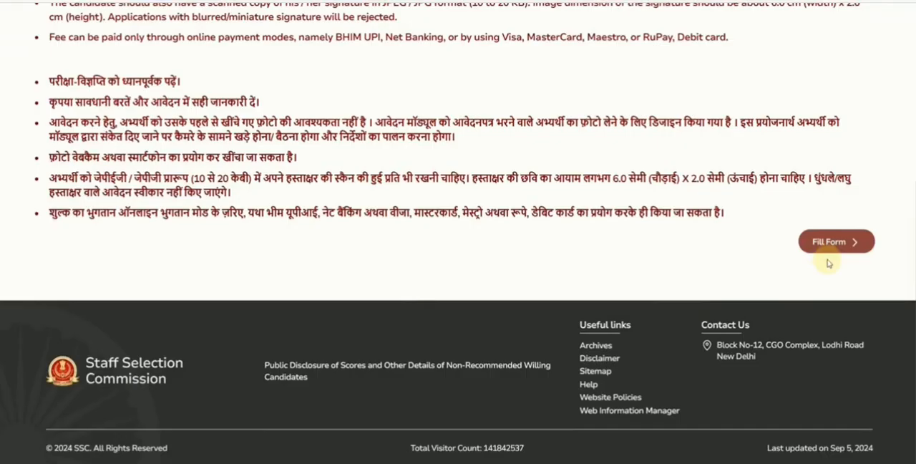
left_click(825, 245)
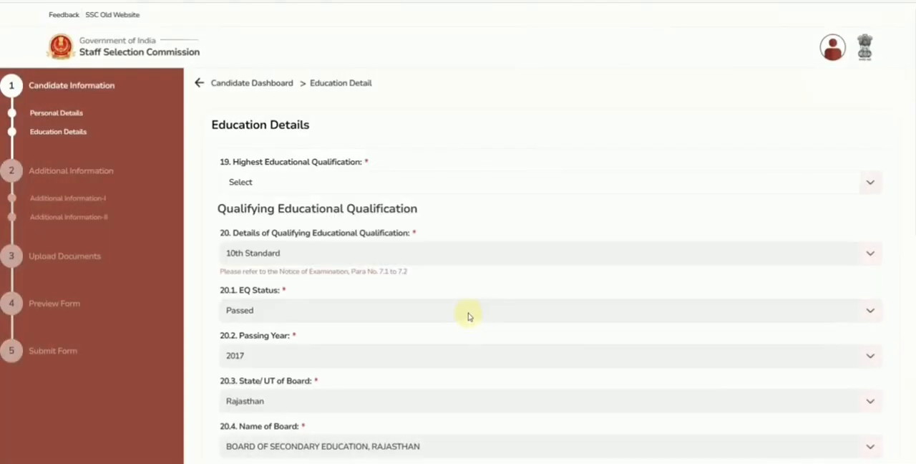
scroll(380, 186, "down", 1)
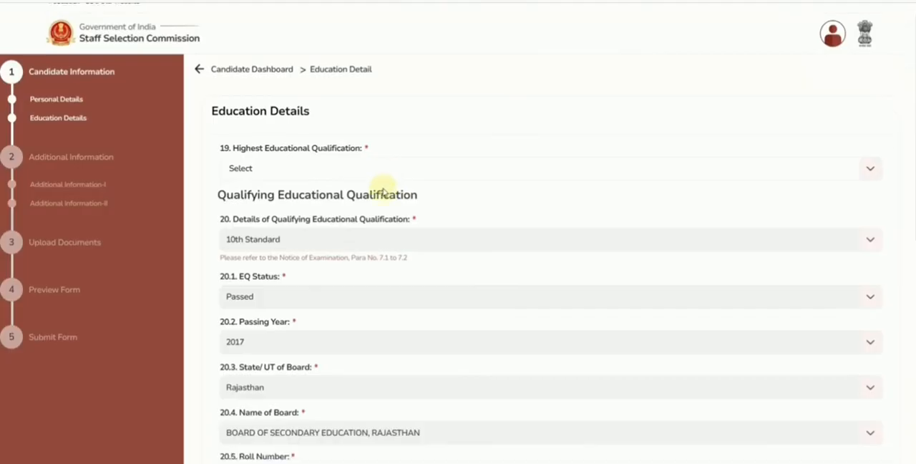
Step: Complete the education details with Graduation as the highest qualification and 80.00 as the percentage, and save them
left_click(282, 131)
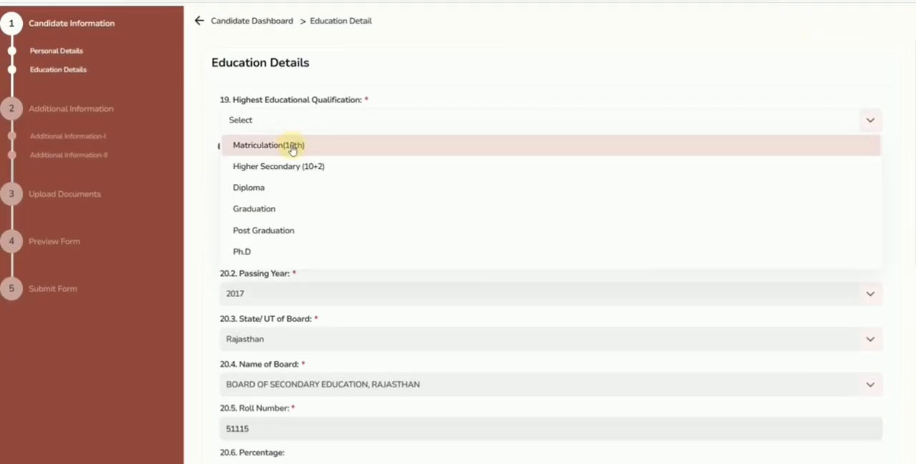
left_click(280, 207)
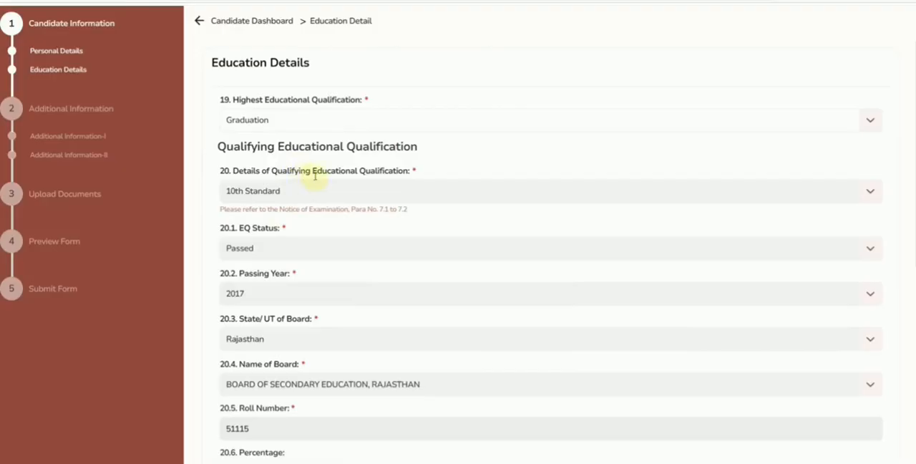
scroll(314, 174, "down", 2)
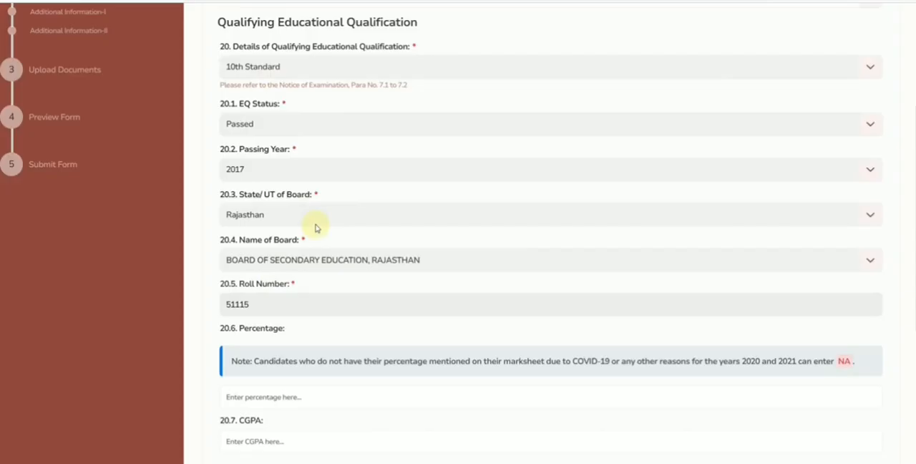
scroll(315, 228, "down", 2)
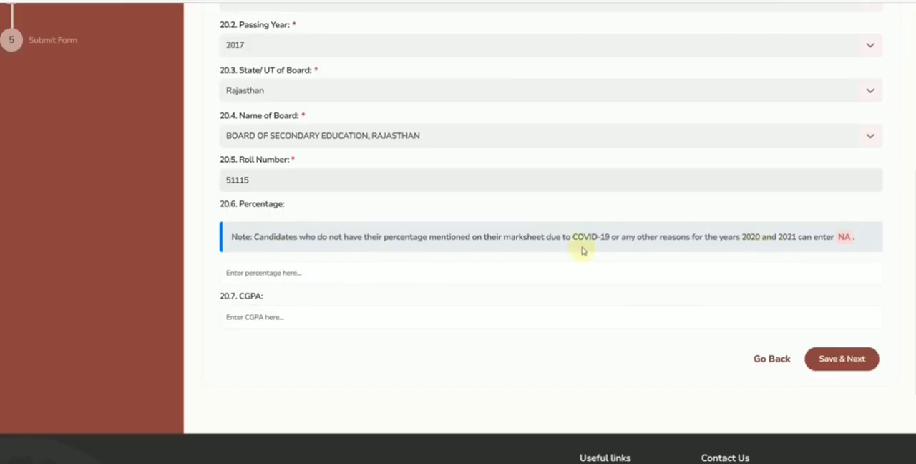
left_click(269, 275)
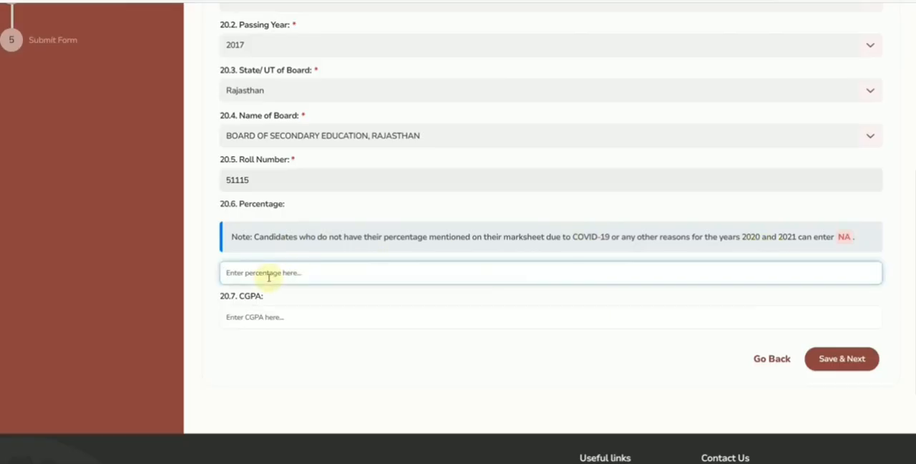
type("80.00")
left_click(339, 333)
left_click(843, 358)
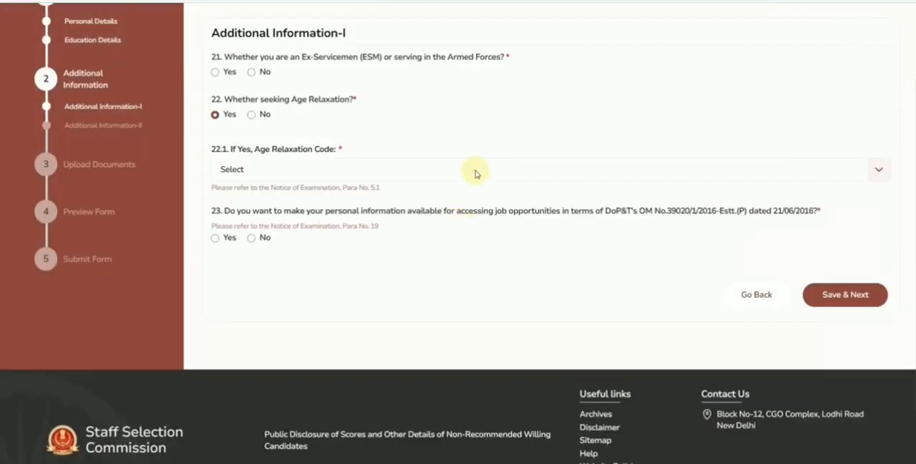
Step: Answer No to ex-serviceman status and age relaxation and Yes to sharing personal information for job opportunities, and save Additional Information-I
left_click(215, 71)
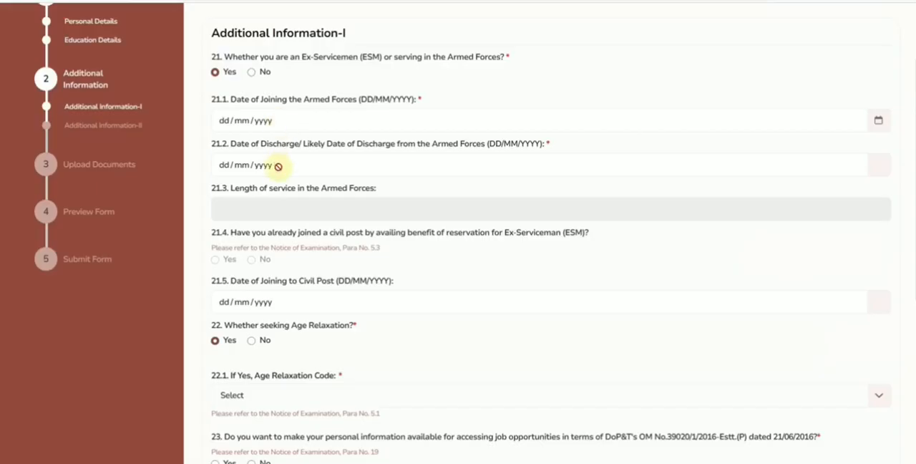
left_click(251, 71)
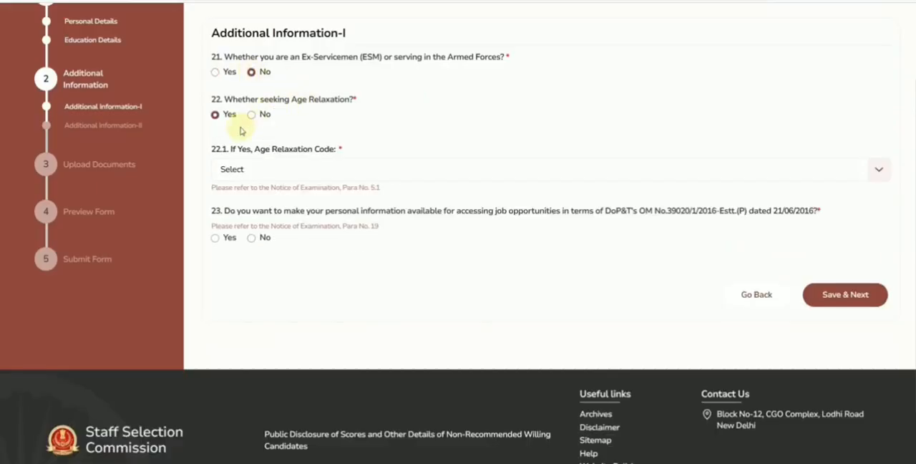
left_click(263, 173)
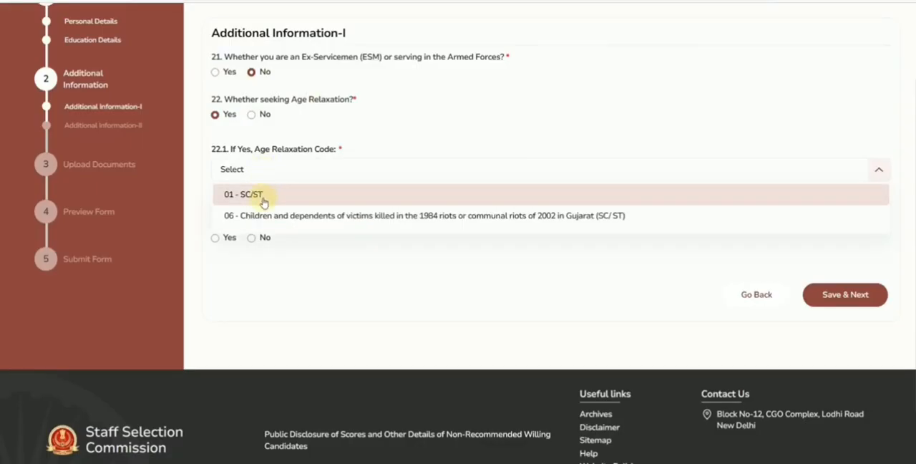
left_click(262, 201)
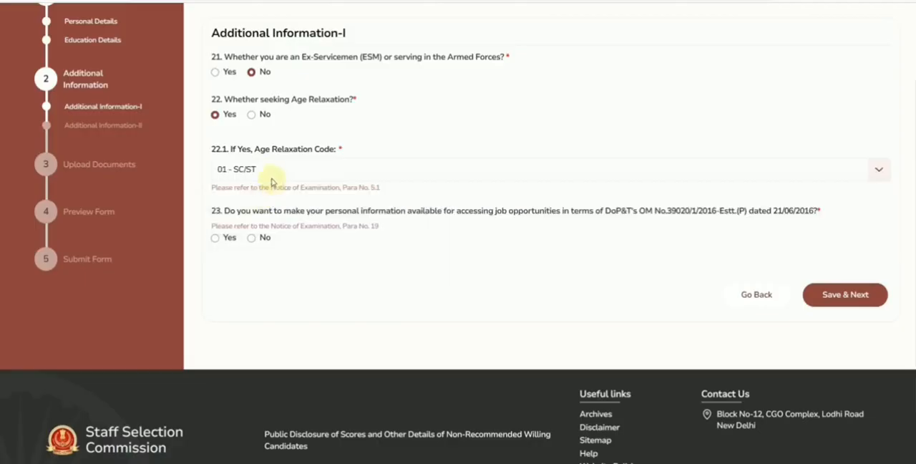
left_click(252, 115)
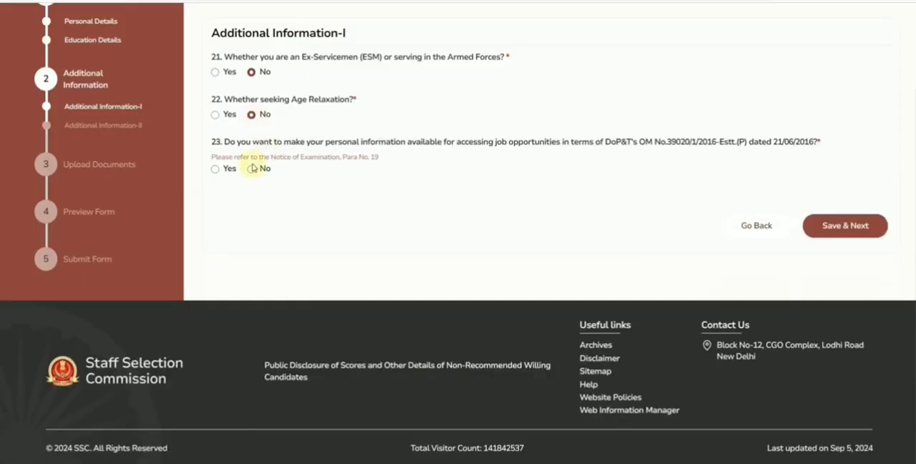
left_click(216, 170)
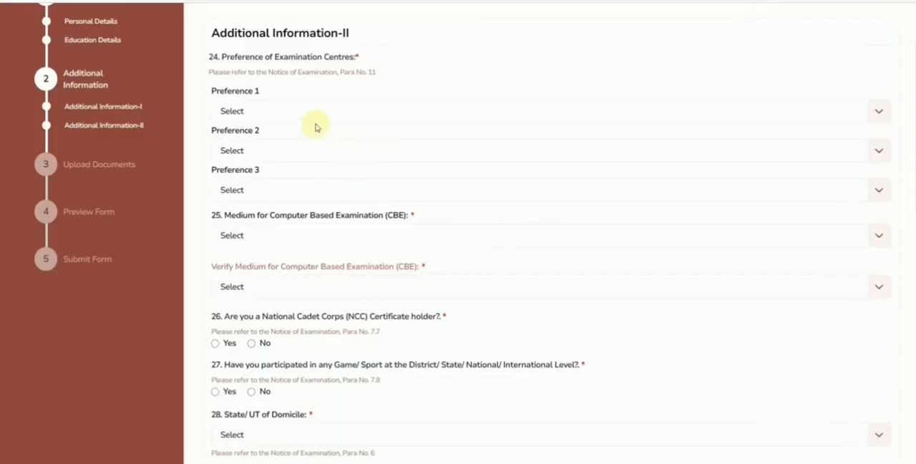
Step: Set the examination centre preferences to CR-Agra (3001), CR-Patna (3206) and CR-Lucknow (3010), in that order
left_click(284, 115)
scroll(284, 169, "down", 5)
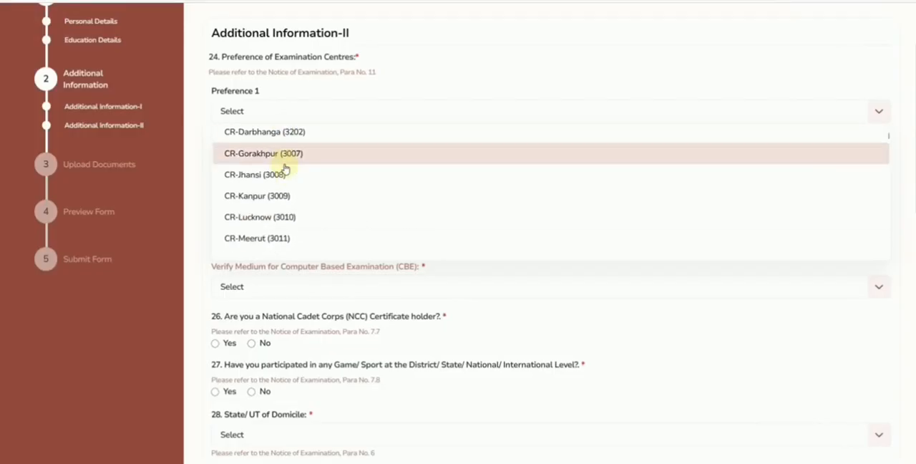
scroll(286, 175, "up", 5)
left_click(277, 145)
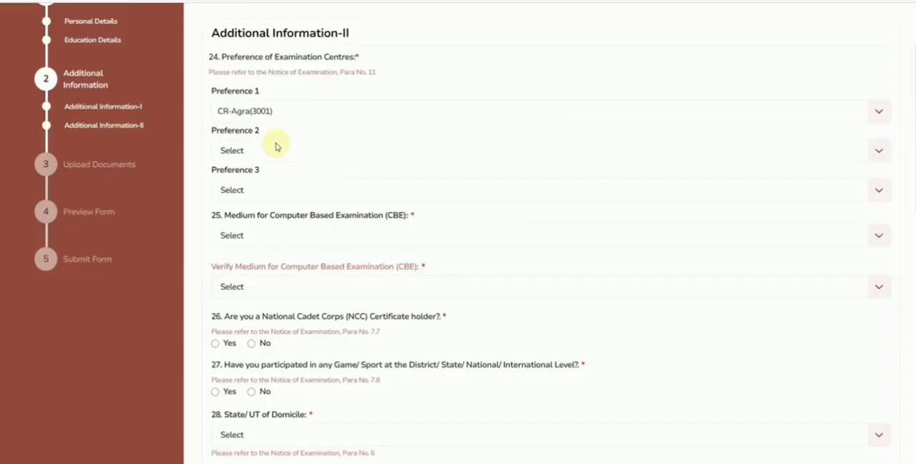
left_click(273, 147)
scroll(288, 215, "down", 3)
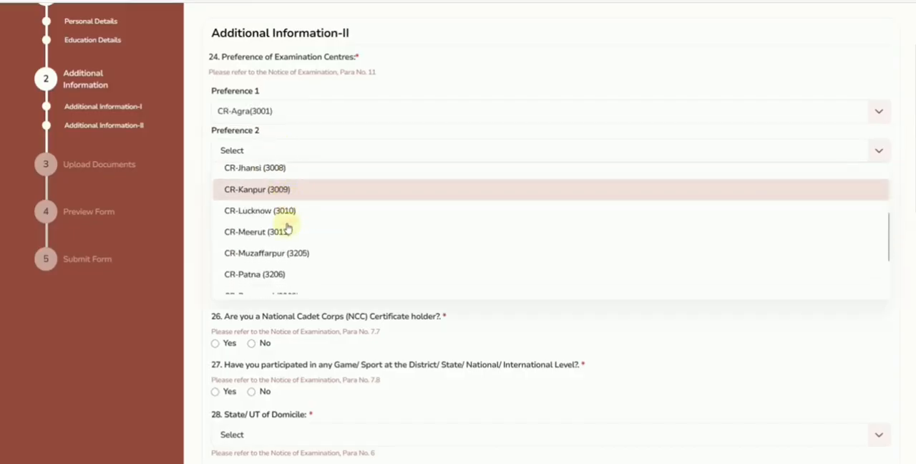
left_click(279, 238)
left_click(257, 189)
scroll(279, 274, "down", 1)
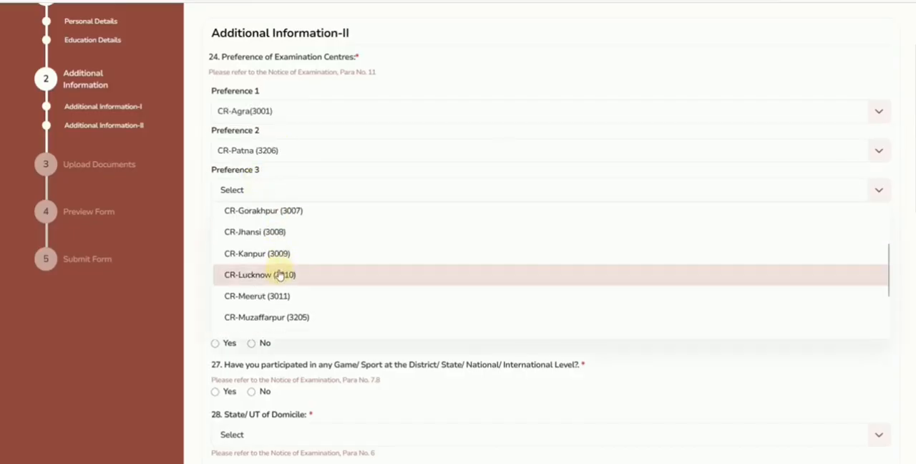
left_click(279, 278)
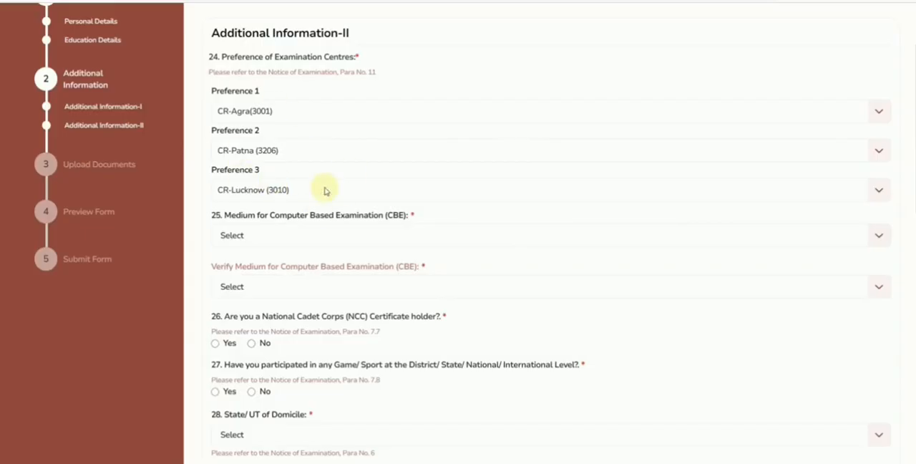
Step: Choose 01 - Hindi as the medium for the Computer Based Examination and in its verification field
scroll(326, 190, "down", 2)
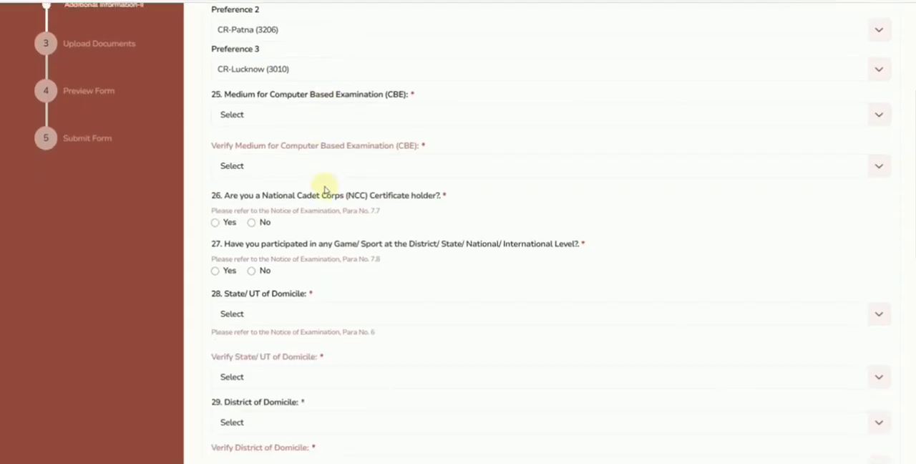
left_click(301, 116)
left_click(292, 136)
left_click(281, 169)
left_click(266, 188)
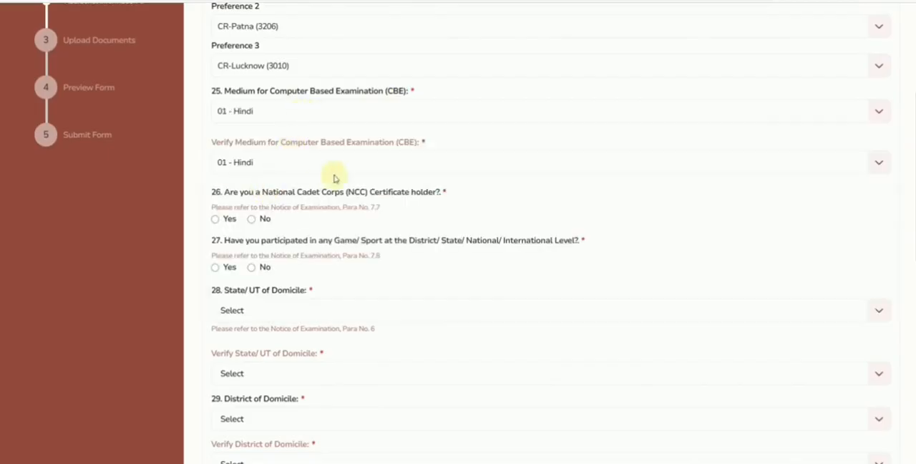
Step: Answer No to holding an NCC certificate and No to having participated in any game or sport
scroll(302, 160, "down", 1)
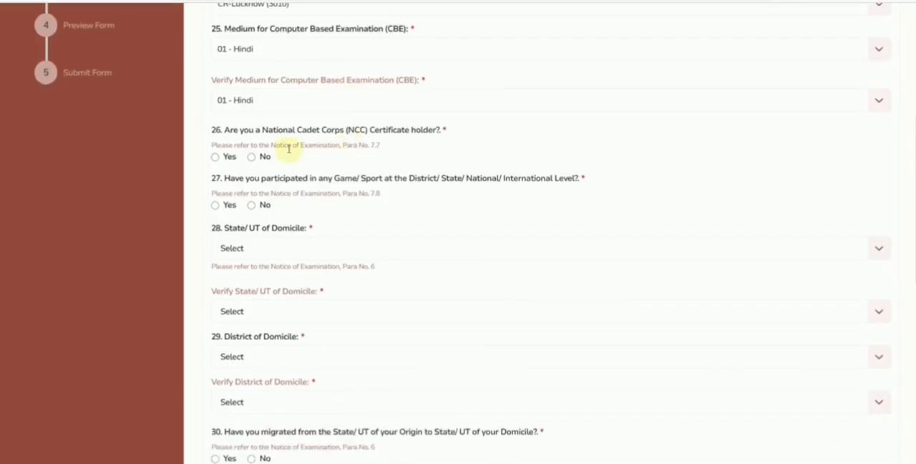
left_click(215, 156)
left_click(275, 199)
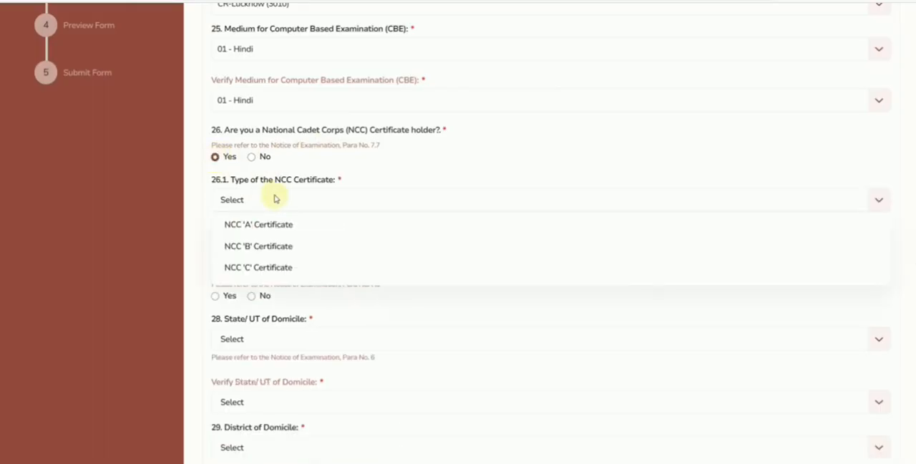
left_click(251, 157)
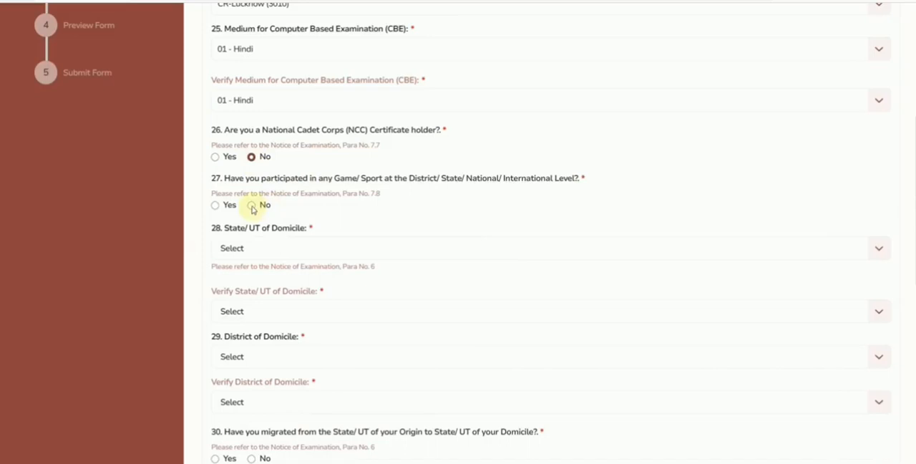
scroll(304, 132, "down", 1)
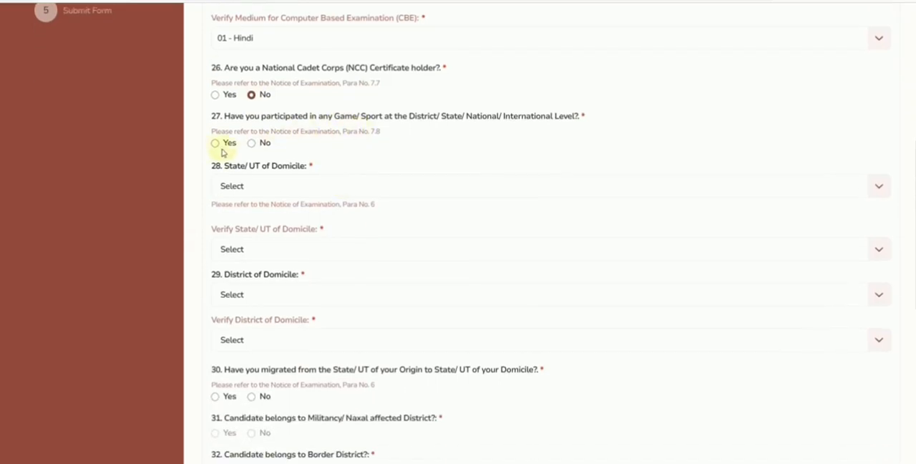
left_click(214, 145)
left_click(274, 187)
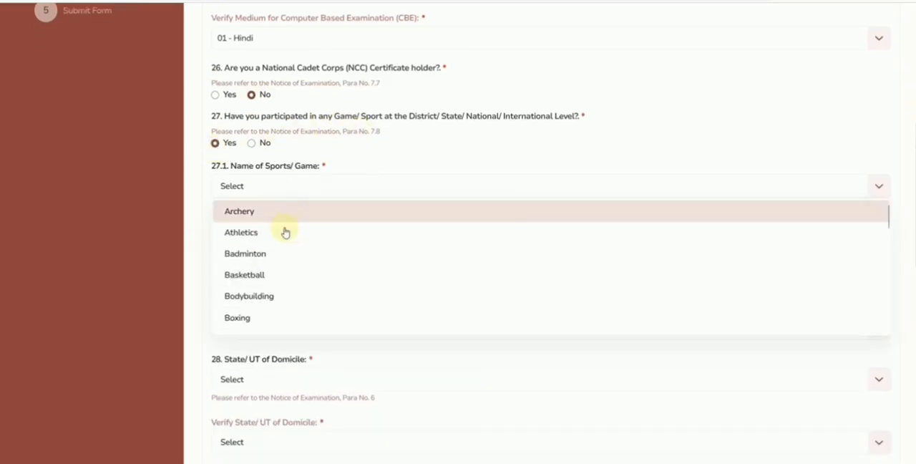
left_click(251, 142)
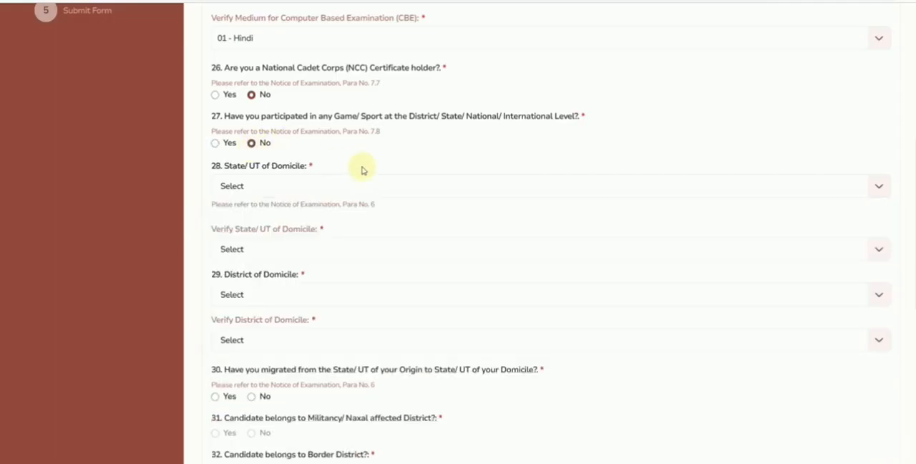
Step: Set the State/UT of domicile and its verification field to Rajasthan
scroll(284, 136, "down", 1)
left_click(284, 132)
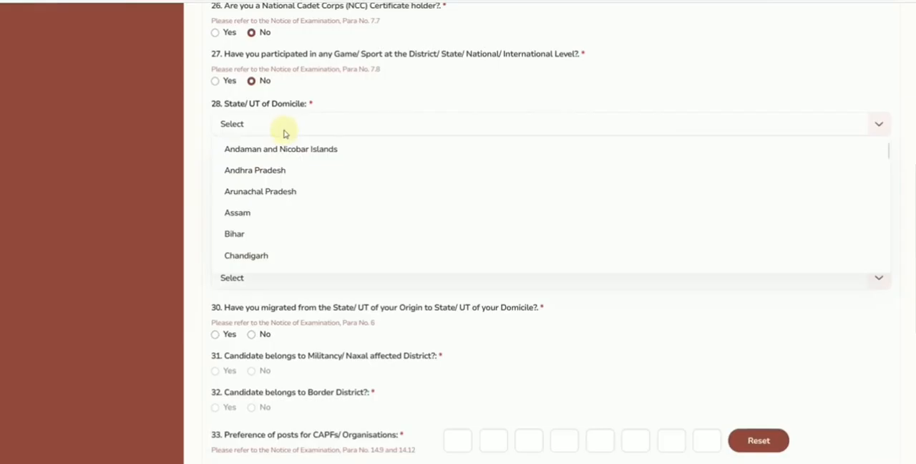
scroll(292, 200, "down", 5)
scroll(290, 204, "down", 5)
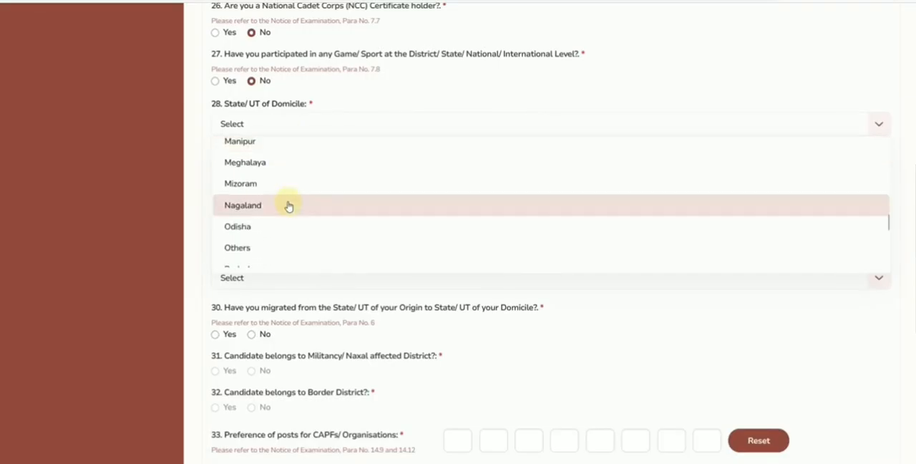
left_click(271, 242)
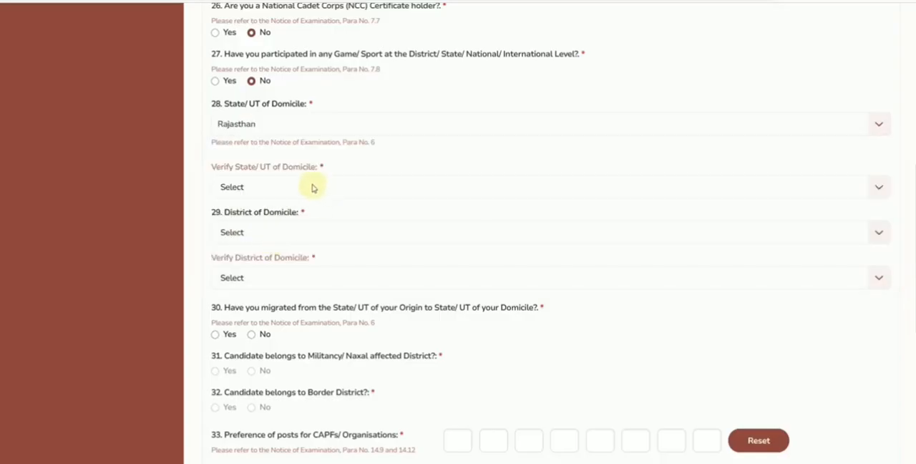
left_click(311, 187)
scroll(298, 240, "down", 10)
left_click(286, 304)
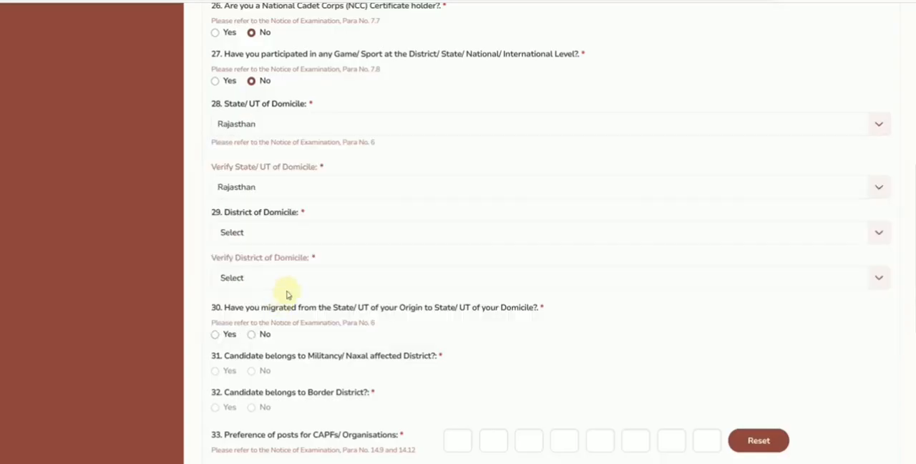
Step: Set the district of domicile and its verification field to Alwar
scroll(293, 178, "down", 1)
left_click(275, 179)
left_click(261, 214)
left_click(260, 214)
left_click(265, 259)
Step: Answer No to having migrated from the State/UT of origin to the State/UT of domicile
scroll(348, 188, "down", 2)
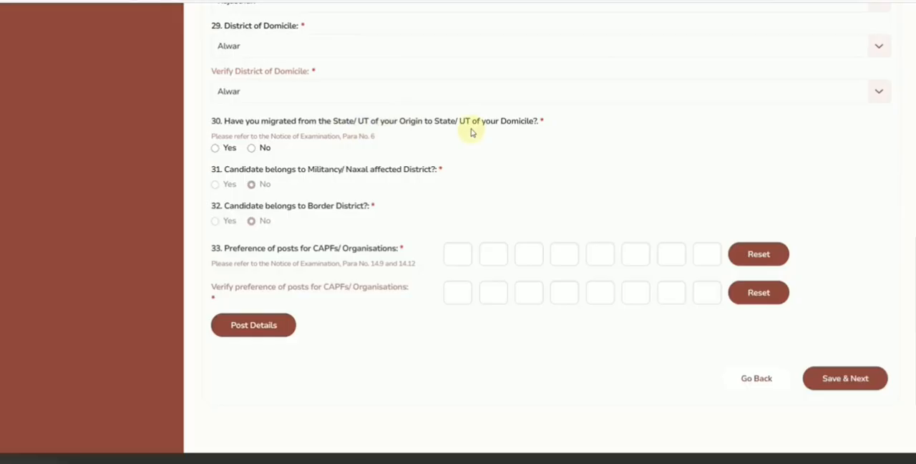
left_click(215, 148)
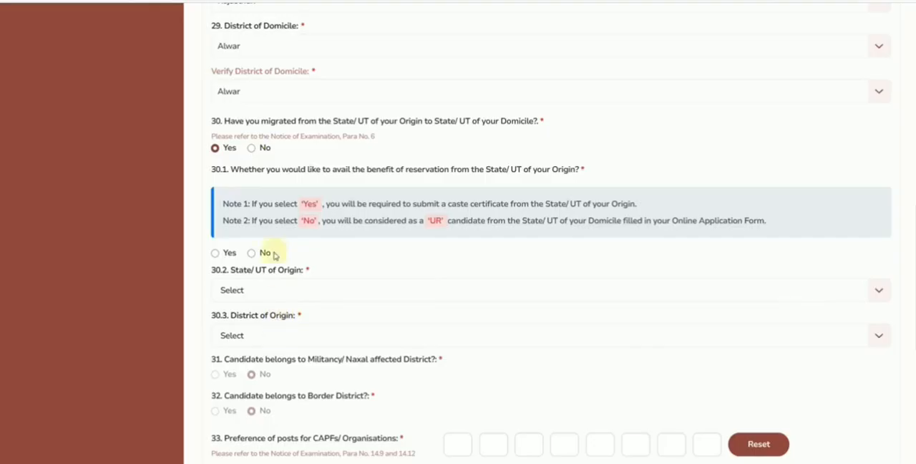
left_click(252, 148)
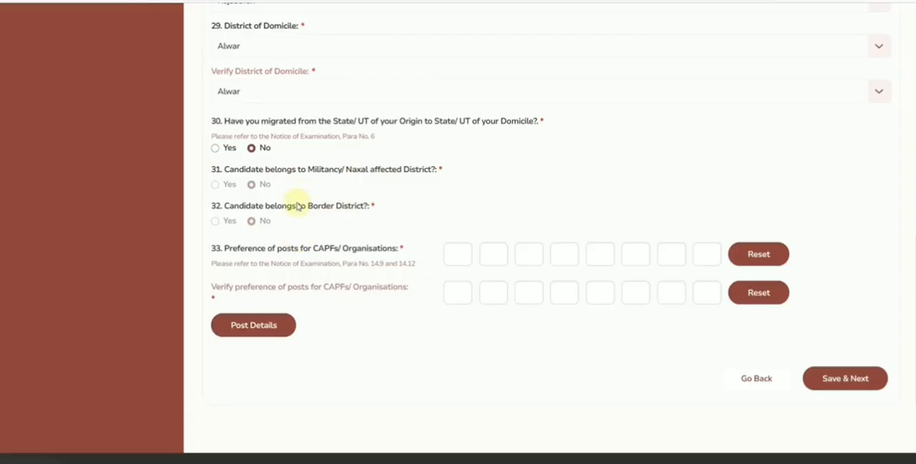
scroll(308, 201, "up", 1)
left_click(269, 109)
left_click(202, 126)
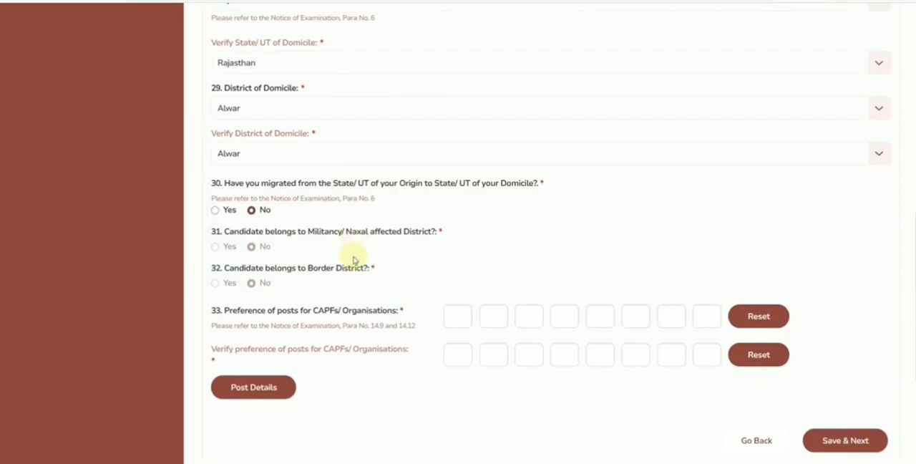
scroll(353, 259, "down", 1)
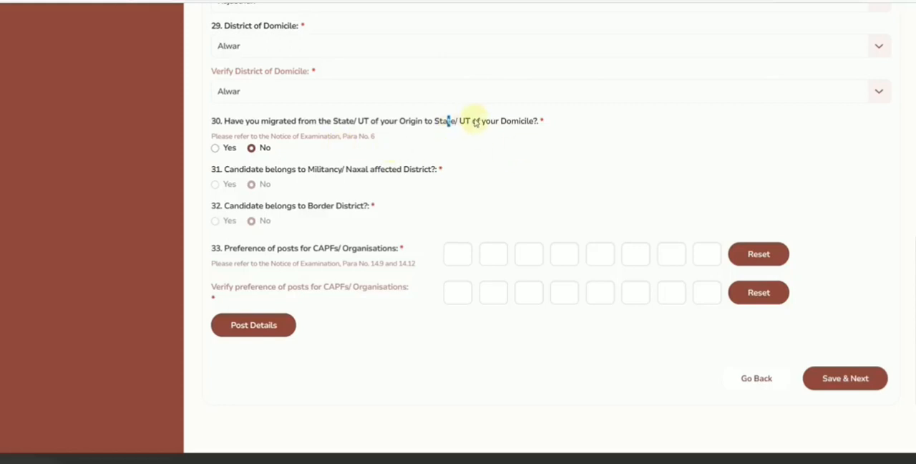
scroll(302, 75, "up", 1)
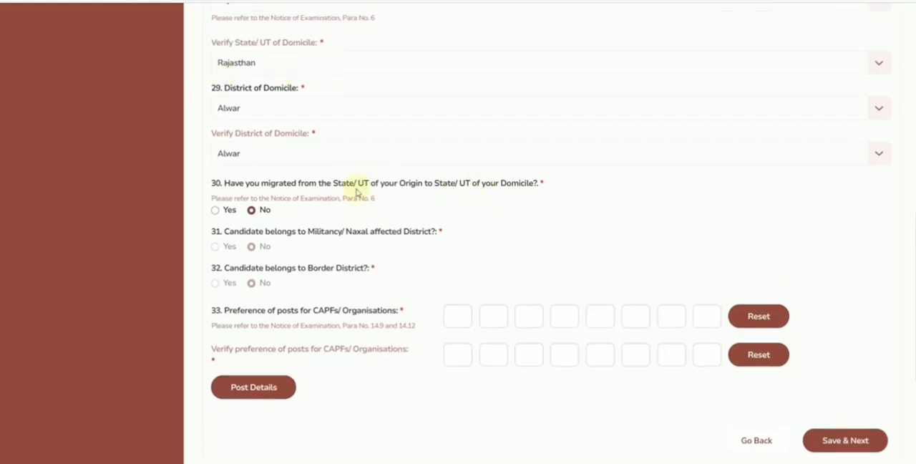
left_click_drag(334, 184, 421, 184)
left_click(214, 210)
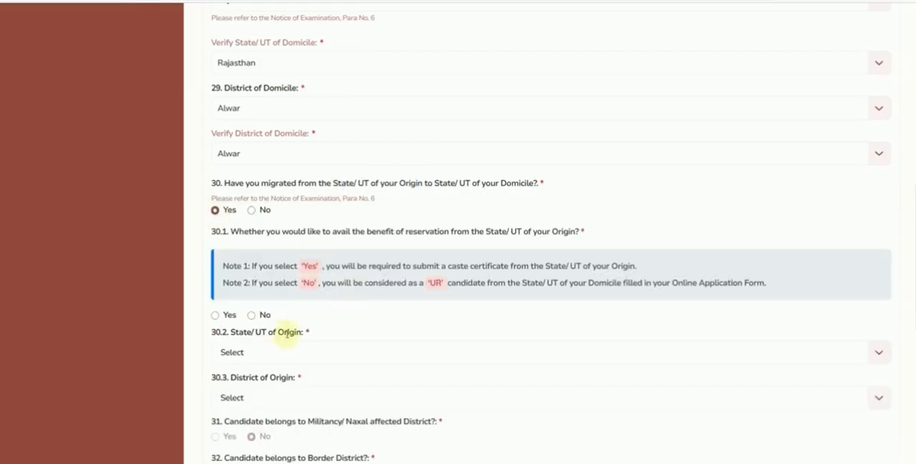
left_click(251, 209)
Step: Enter the preference of posts for CAPFs/Organisations in the order B, C, A, D, E, F, G, H
scroll(531, 216, "down", 2)
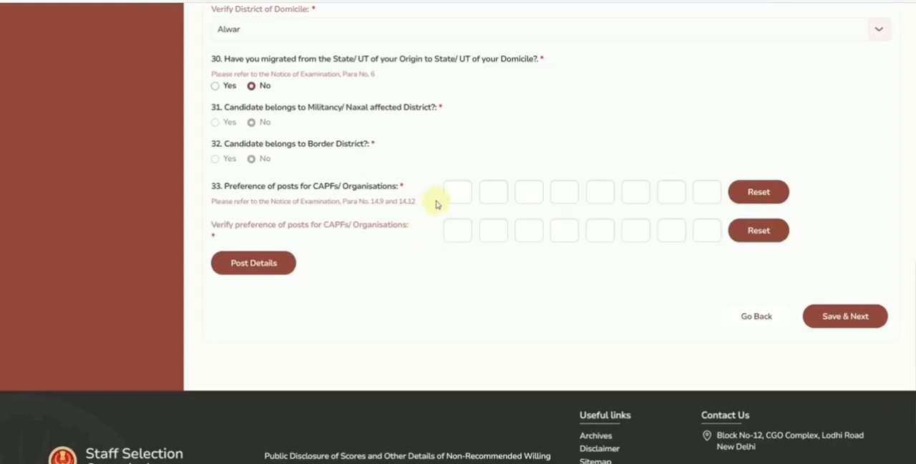
left_click(457, 194)
type("BCA")
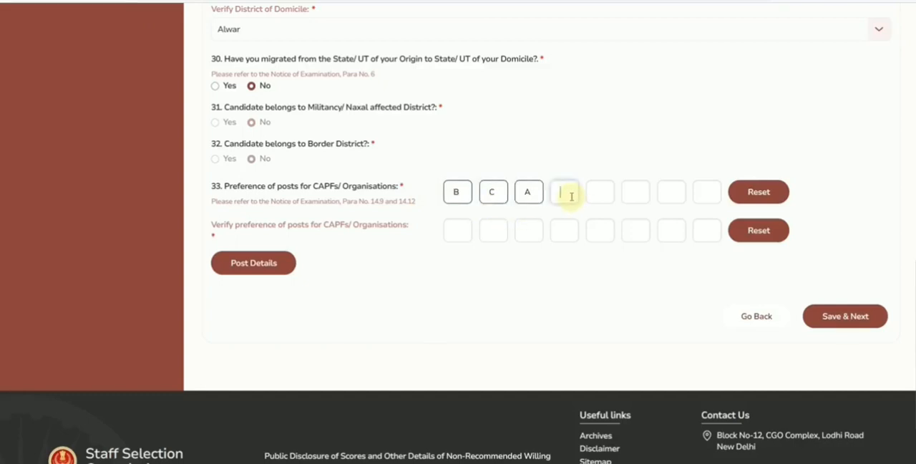
type("DEFG")
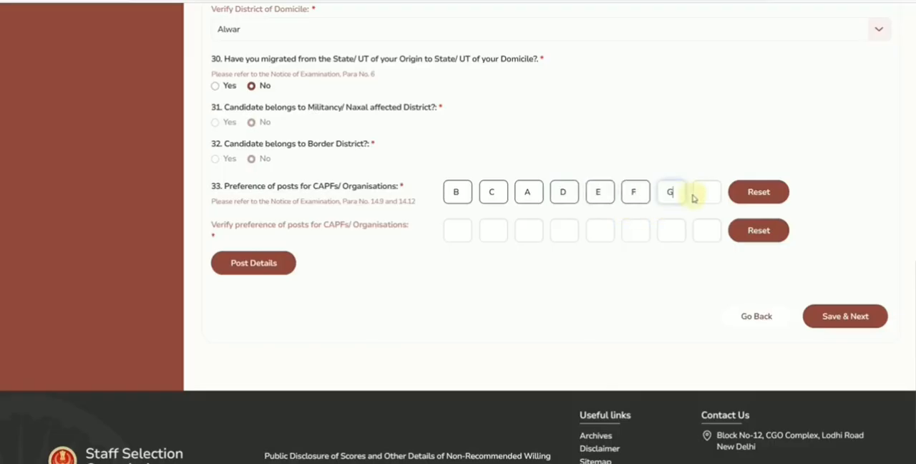
type("H")
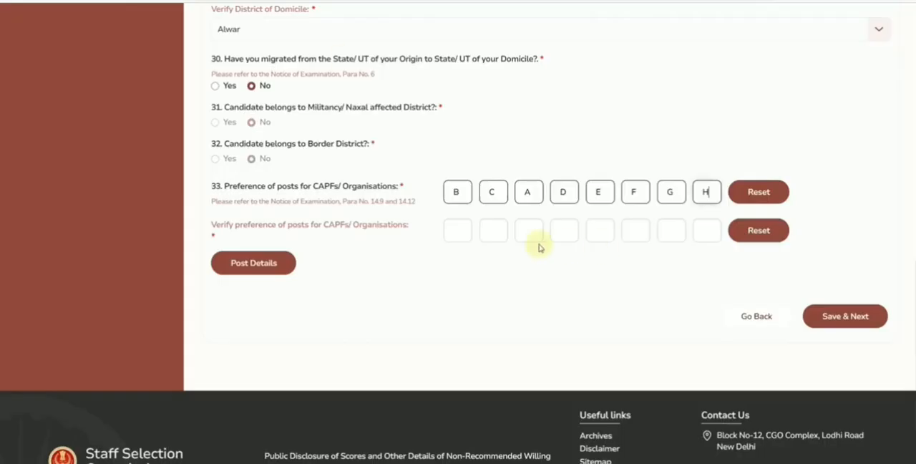
Step: Repeat the order B, C, A, D, E, F, G, H in the verification row of the post preferences
left_click(459, 230)
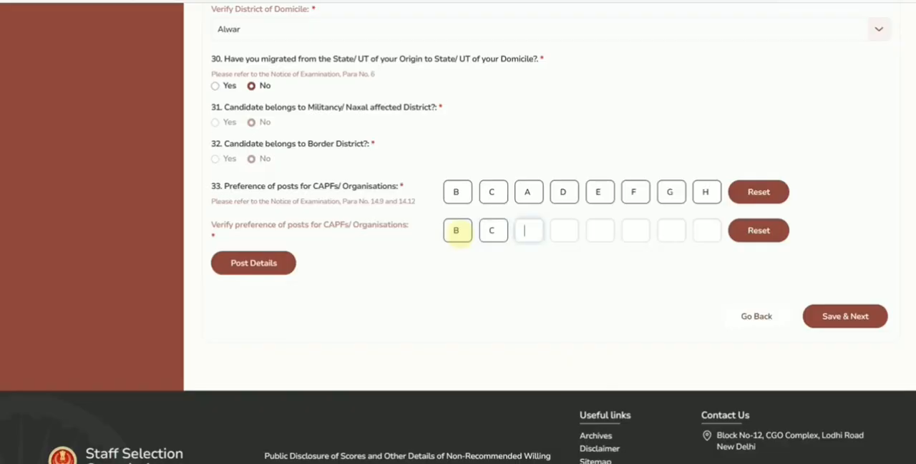
type("E")
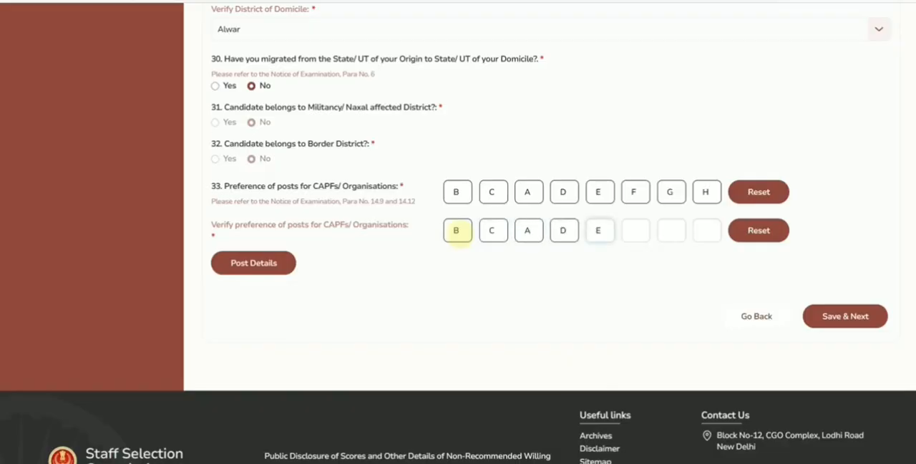
type("FGH")
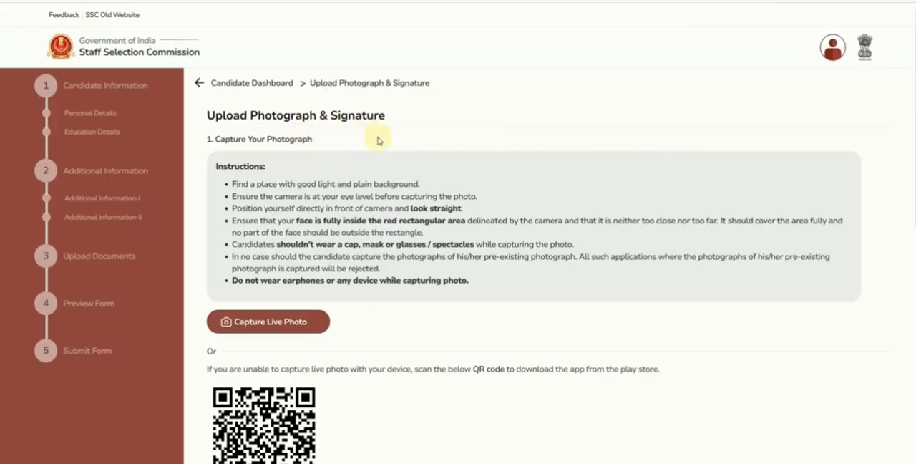
Step: Read the instructions for capturing the live photograph and the QR code alternative for downloading the app
scroll(377, 140, "down", 1)
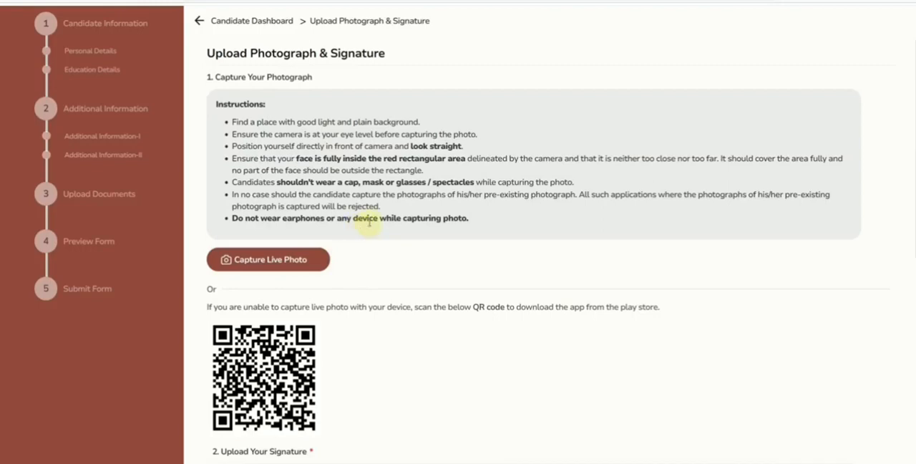
scroll(296, 332, "down", 1)
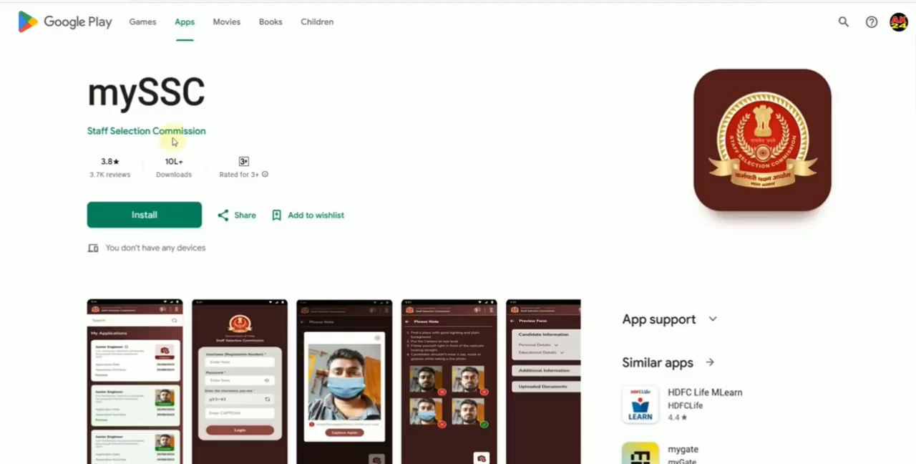
scroll(377, 119, "down", 2)
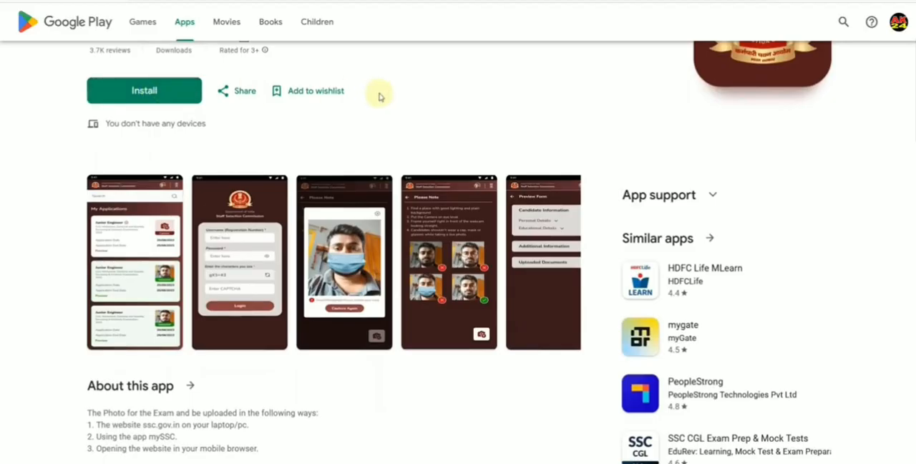
Step: Browse the mySSC app's preview images on Google Play, covering login, applications, mask error and photo guidelines
left_click(256, 248)
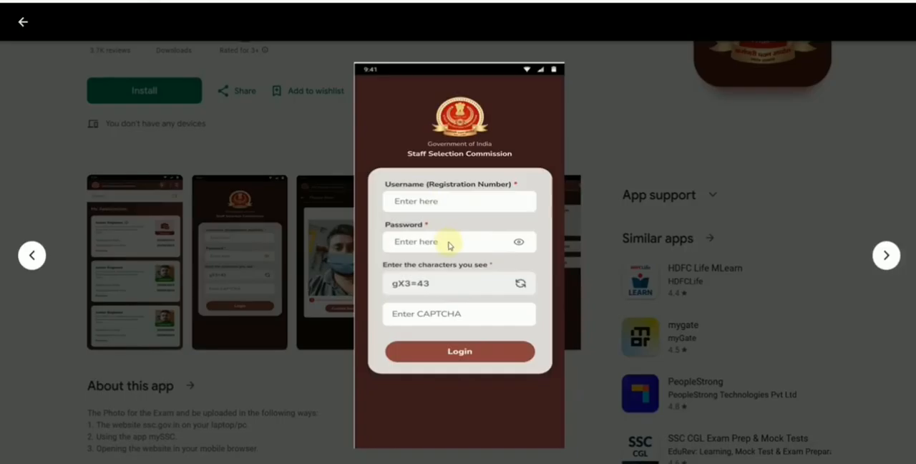
left_click(35, 256)
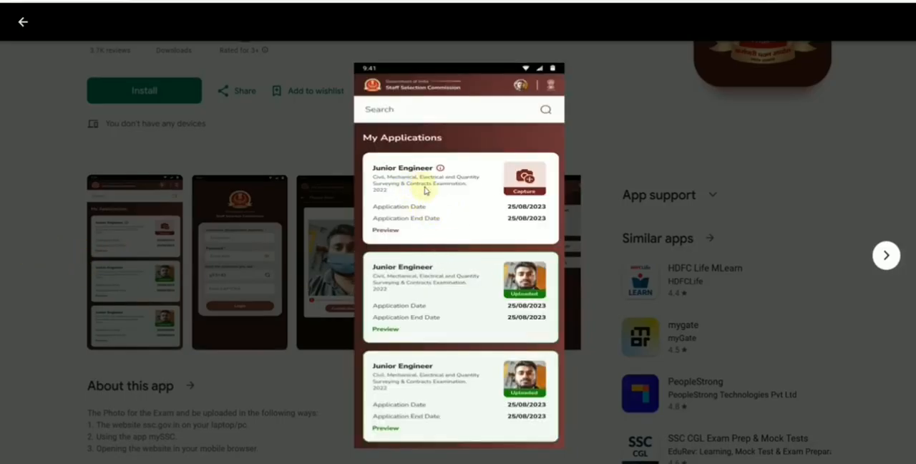
left_click(886, 256)
left_click(885, 256)
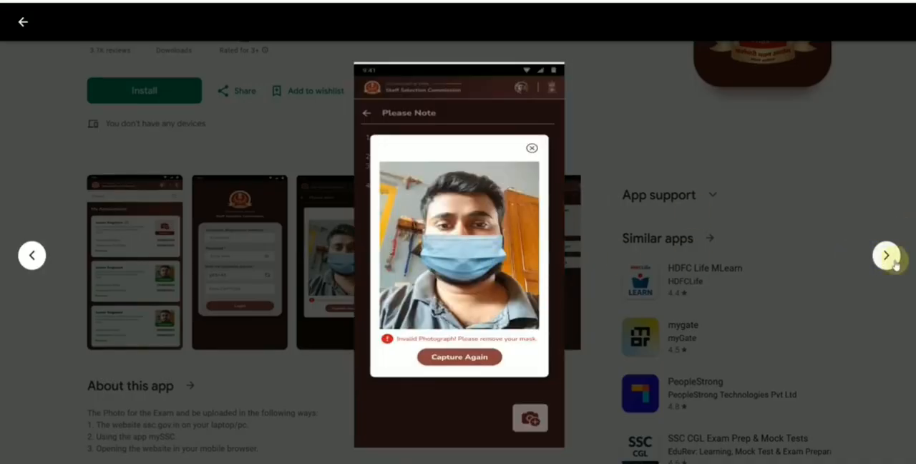
left_click(887, 262)
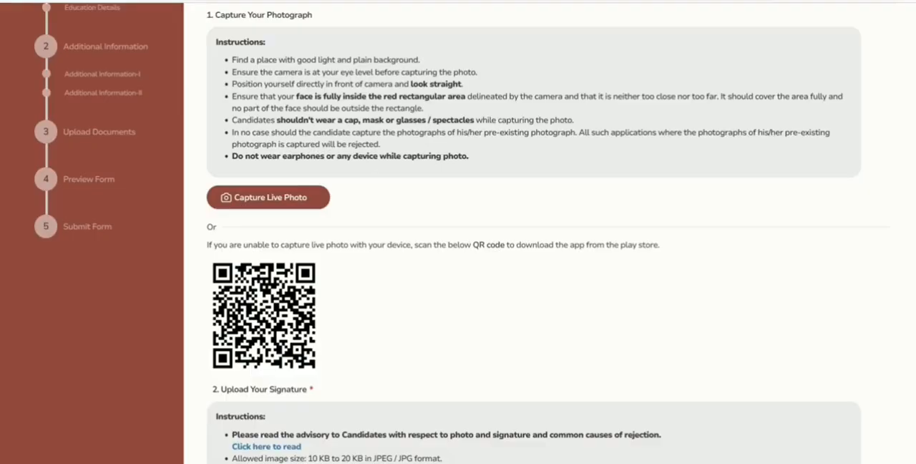
Step: Open the signature advisory document and review its signing-box instructions and the samples of approved and rejected signatures
scroll(461, 284, "down", 3)
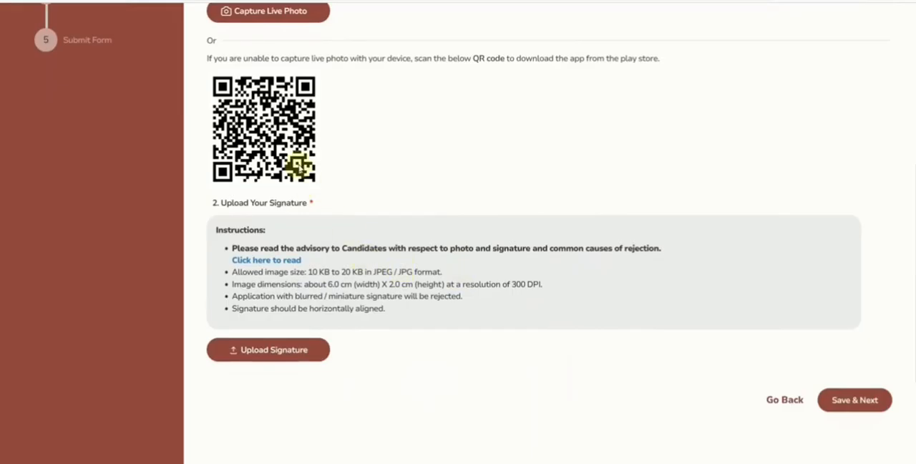
left_click(272, 261)
scroll(346, 259, "down", 4)
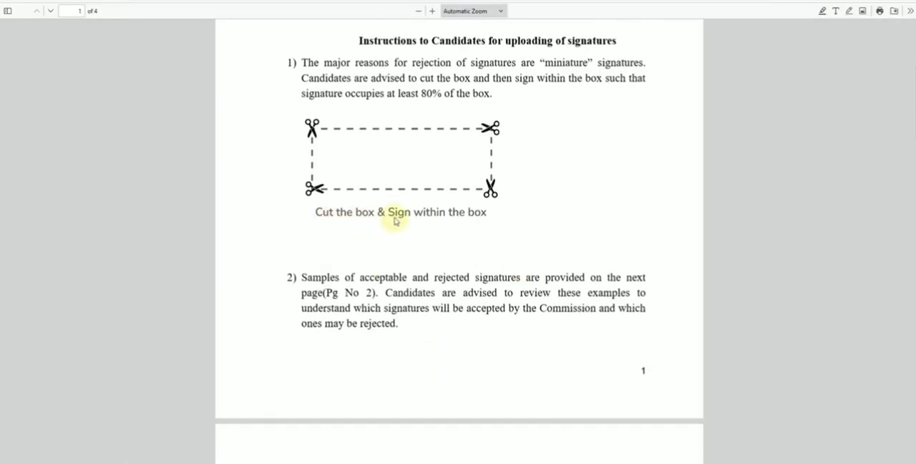
scroll(429, 231, "down", 6)
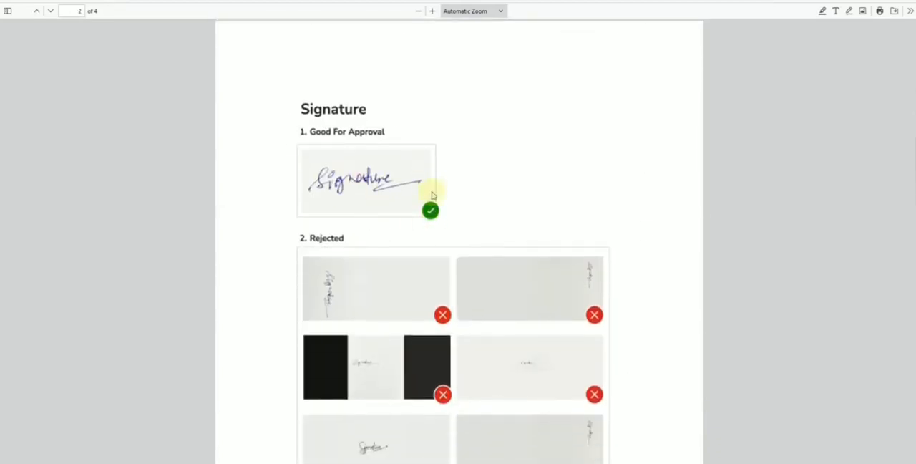
scroll(433, 200, "down", 2)
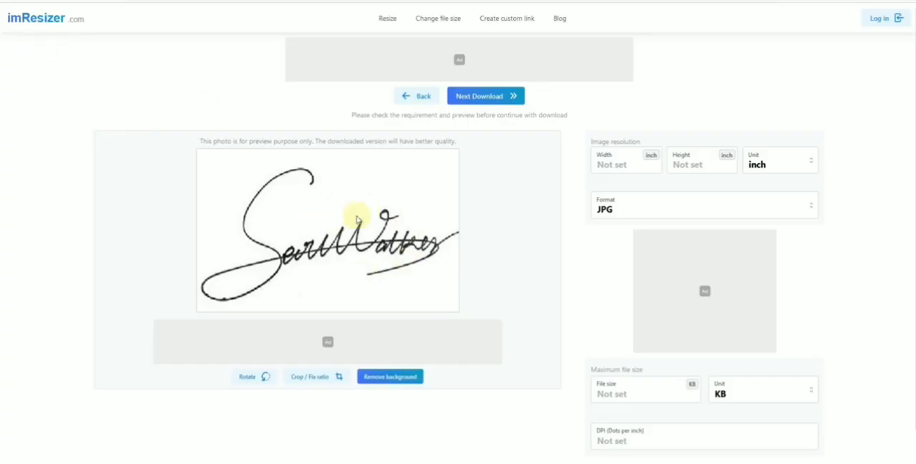
Step: In imResizer, set the signature image's unit to cm, with a width of 6.00 and a height of 2
left_click(780, 178)
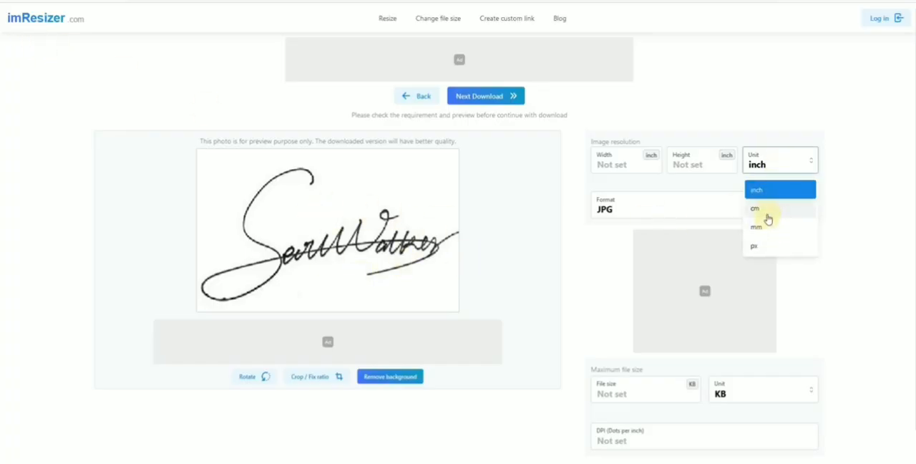
left_click(788, 186)
left_click(787, 170)
left_click(770, 213)
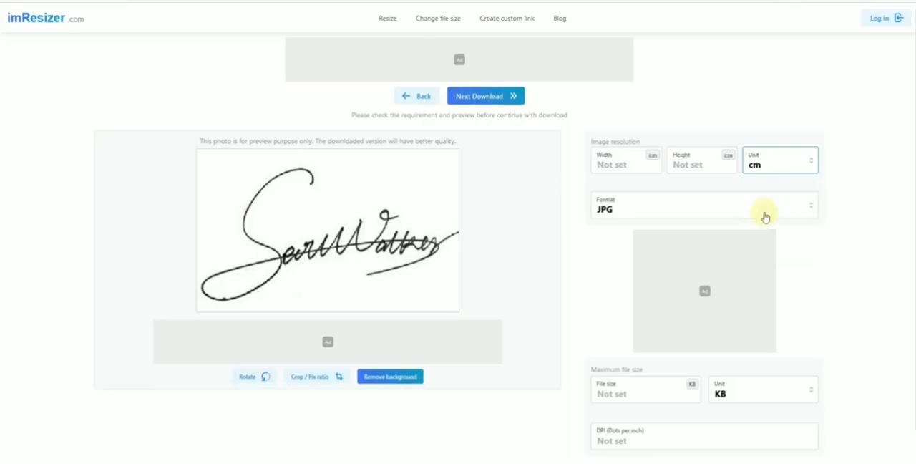
left_click(626, 169)
type("6.00")
left_click(685, 159)
type("2")
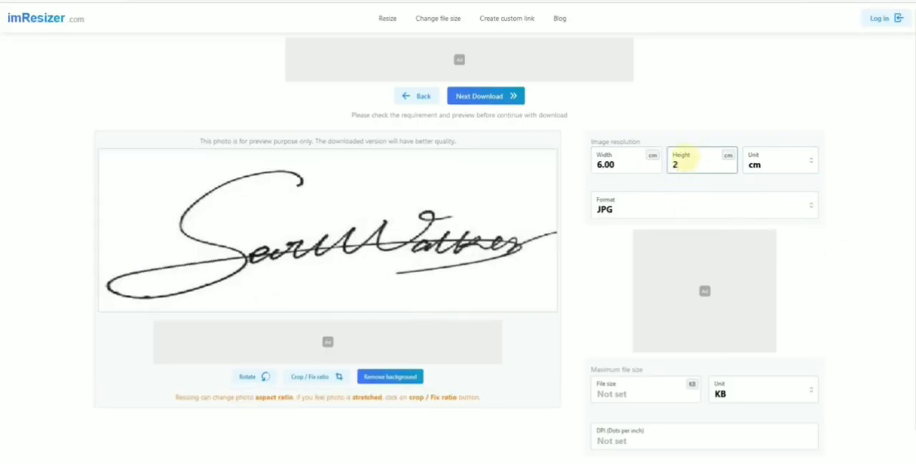
Step: Keep the JPG format, limit the signature's file size to 15 KB and proceed to the download
left_click(646, 212)
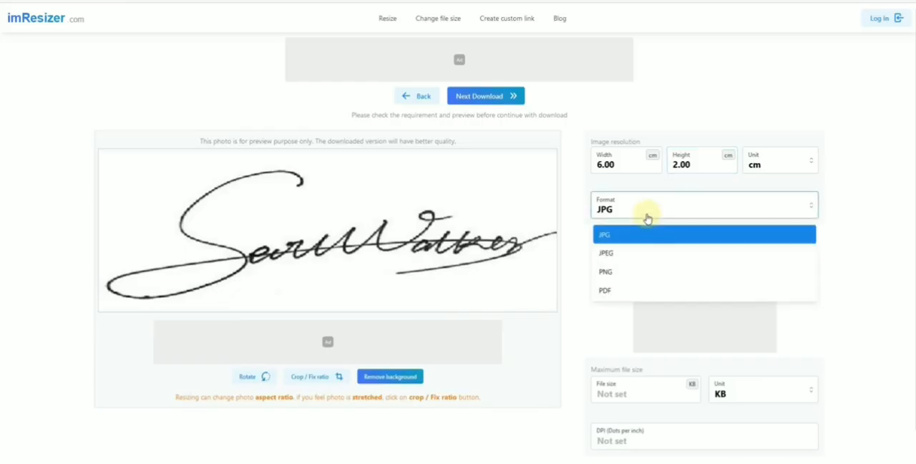
left_click(580, 209)
scroll(649, 267, "down", 1)
left_click(619, 363)
type("15")
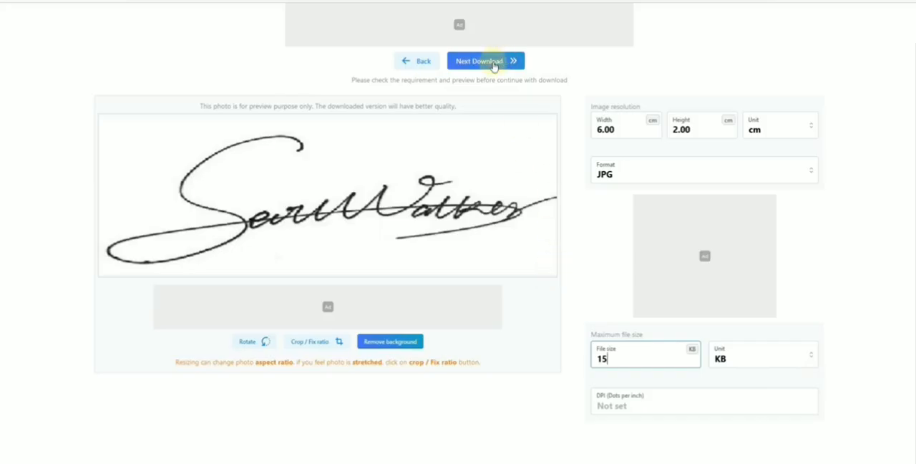
left_click(492, 66)
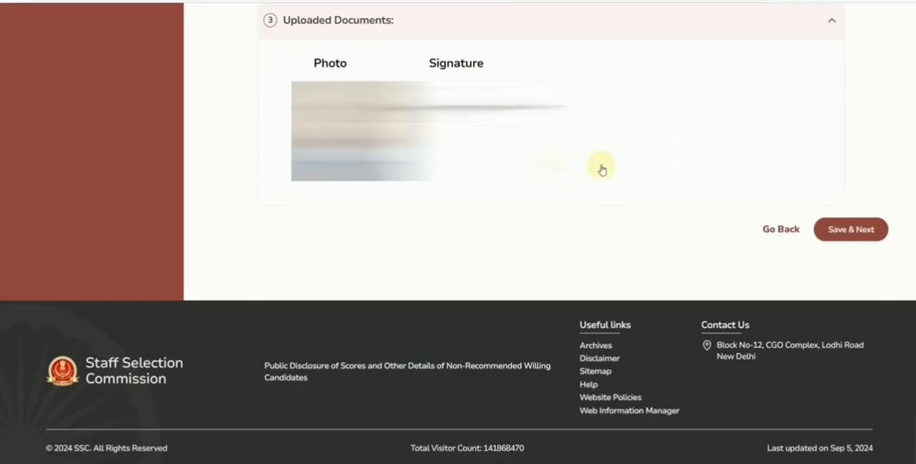
Step: Save the previewed application form on the SSC site and agree to the declaration
left_click(840, 232)
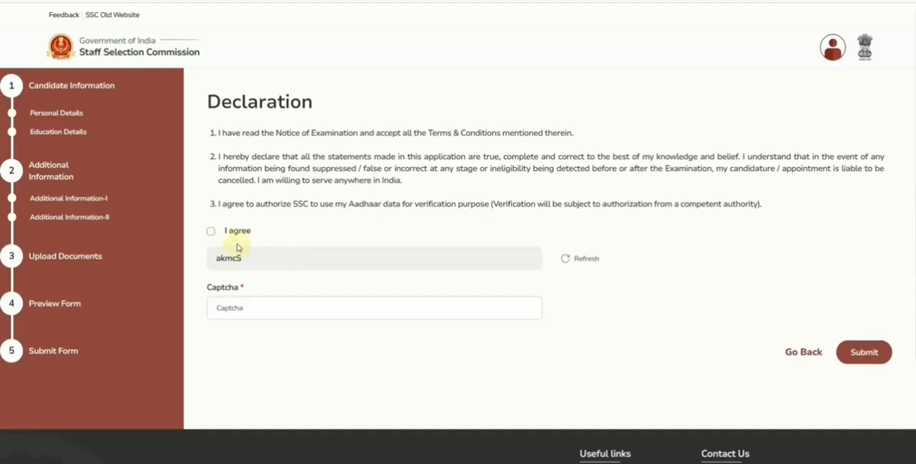
left_click(211, 231)
scroll(233, 189, "down", 2)
Step: Enter the displayed captcha code in the Captcha field and submit the application
left_click(236, 185)
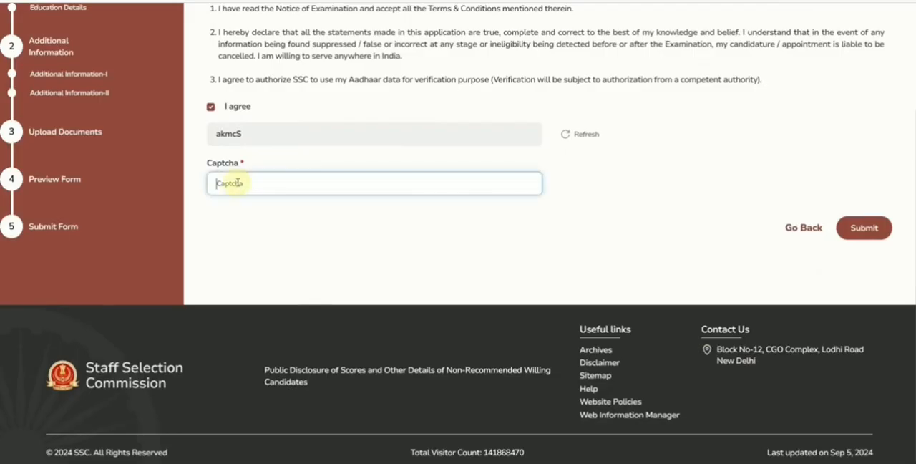
type("akmcS")
left_click(860, 229)
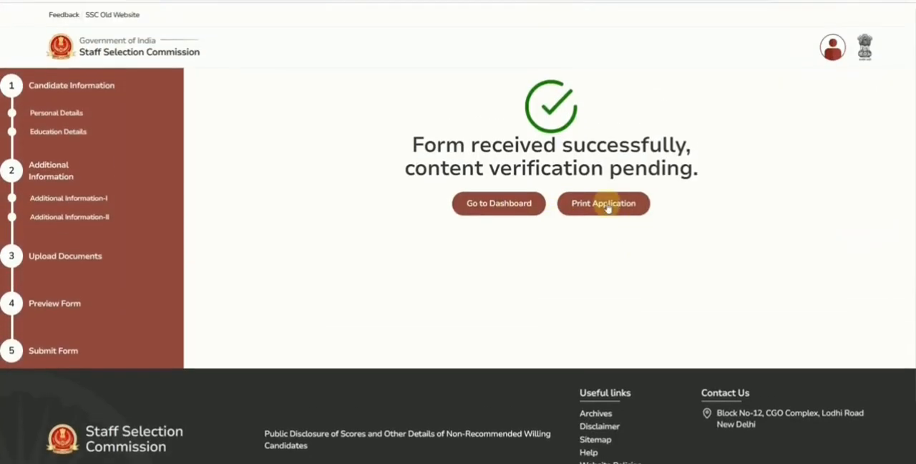